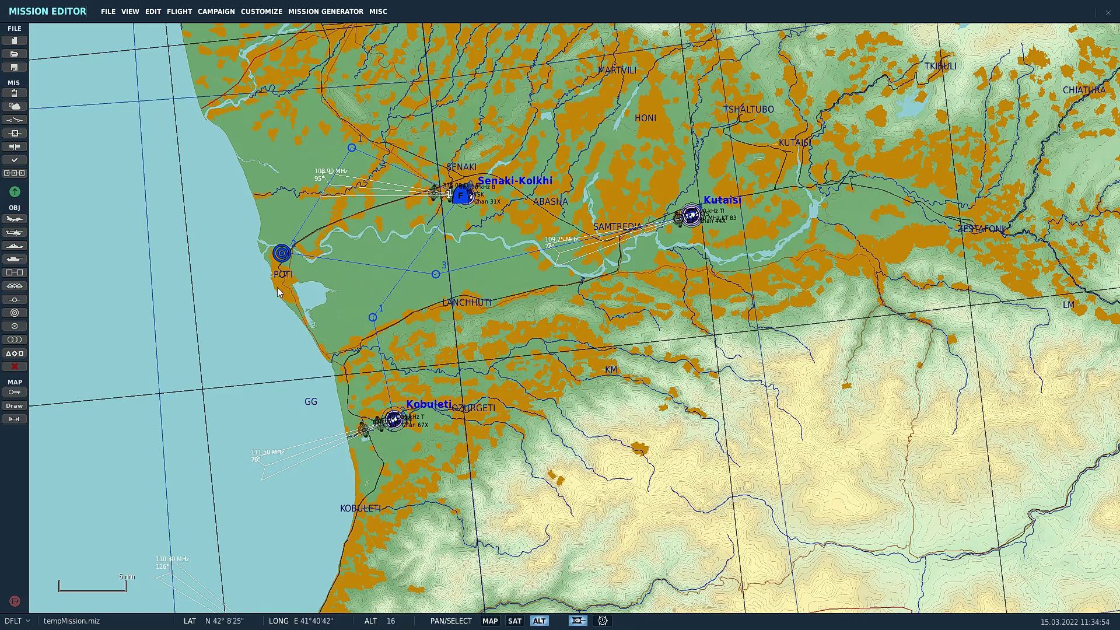
Place a new USA ground vehicle group in southern Poti, west of the lake, near the road junction
scroll(278, 280, "up", 10)
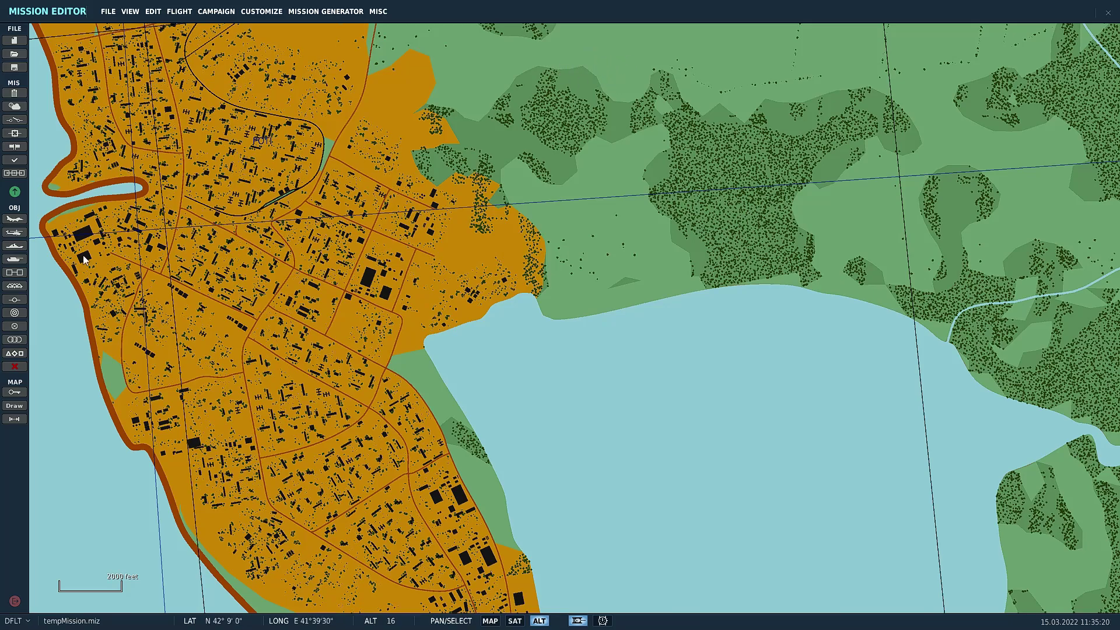
left_click(18, 260)
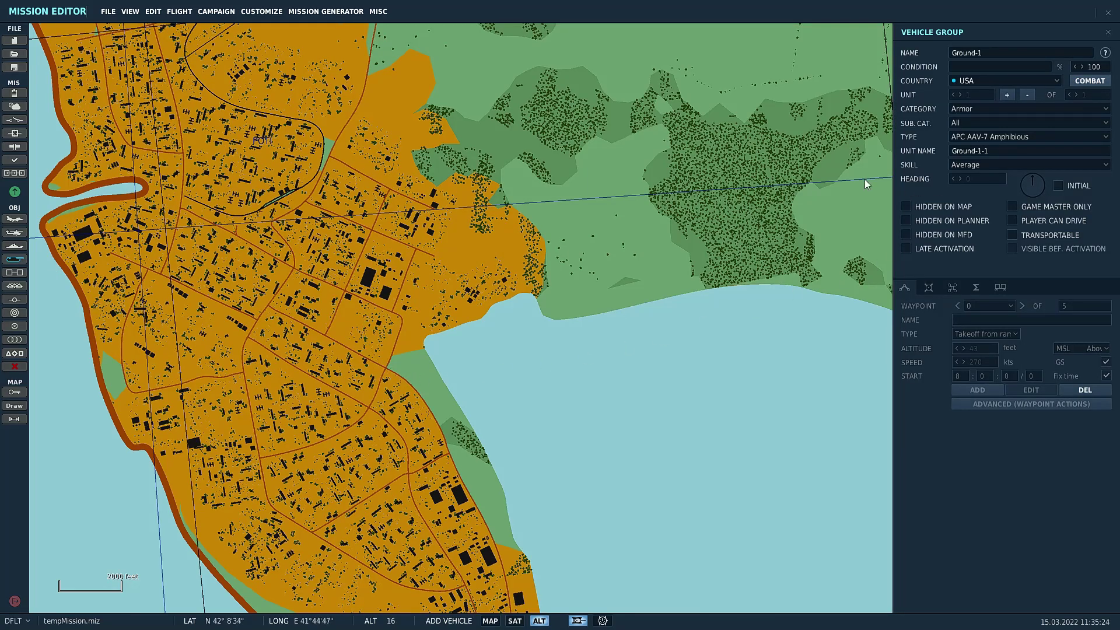
left_click(408, 477)
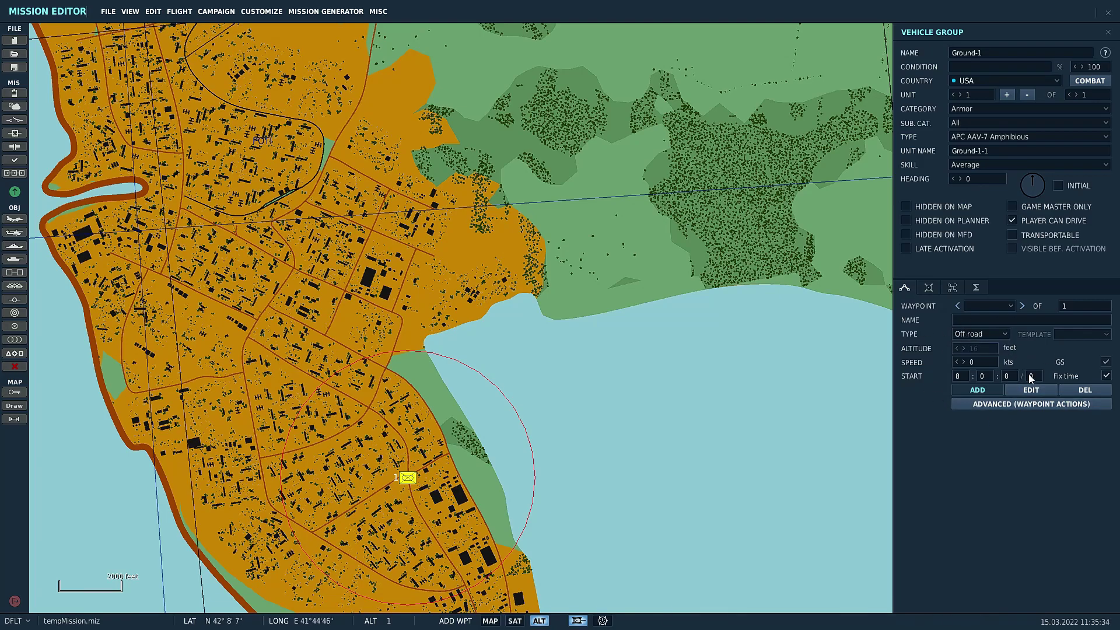
Set the vehicle group's starting waypoint type to On road and its speed to 20 kts
left_click(960, 333)
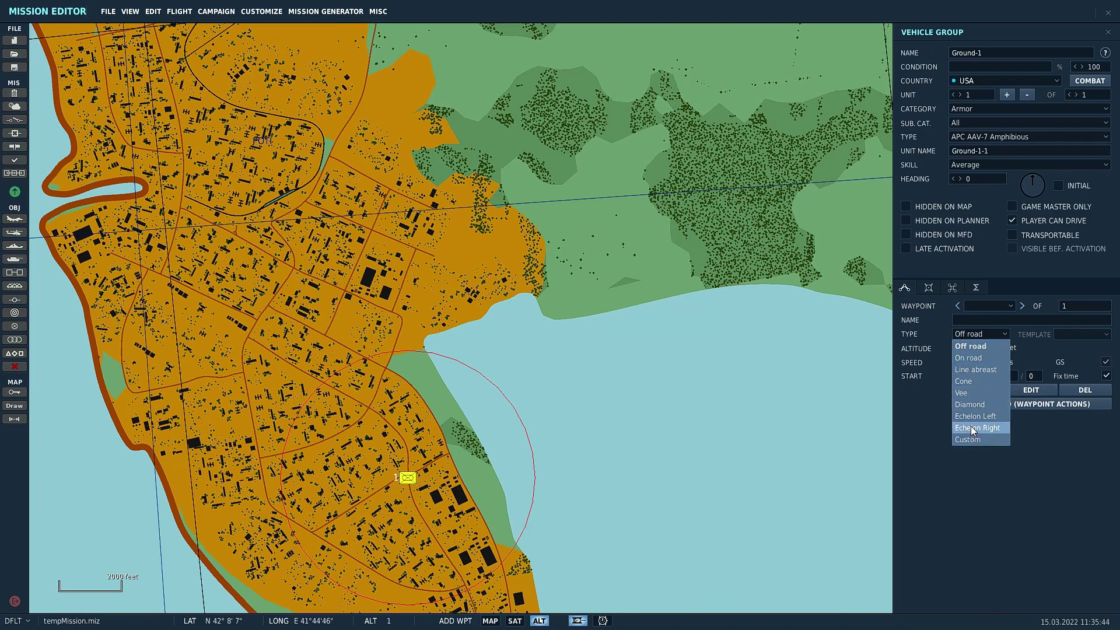
left_click(968, 358)
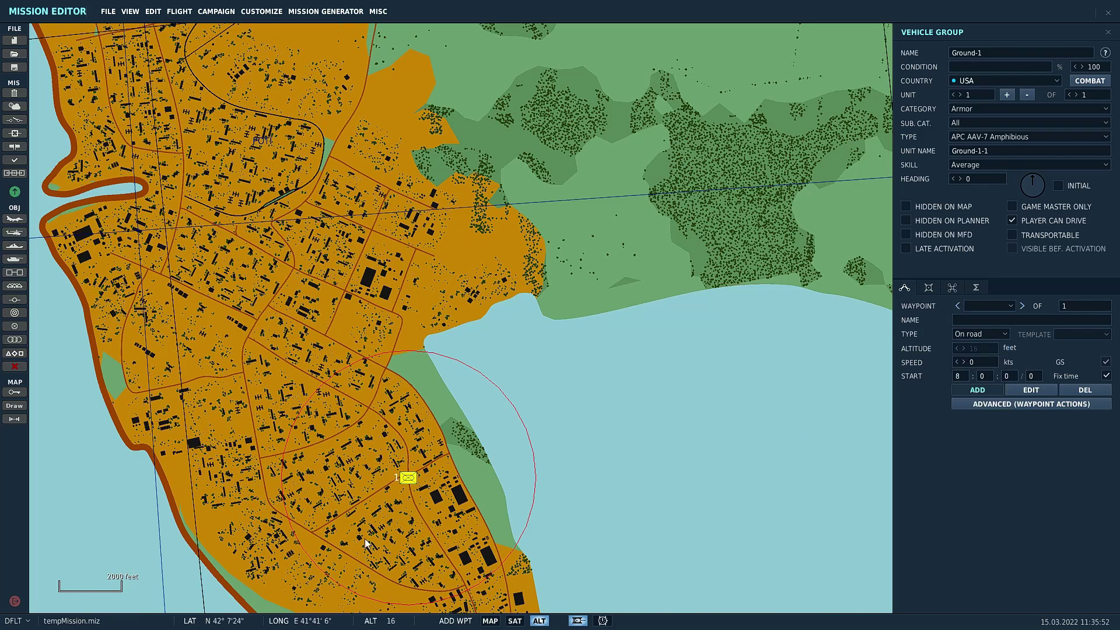
scroll(402, 470, "up", 4)
scroll(416, 491, "up", 5)
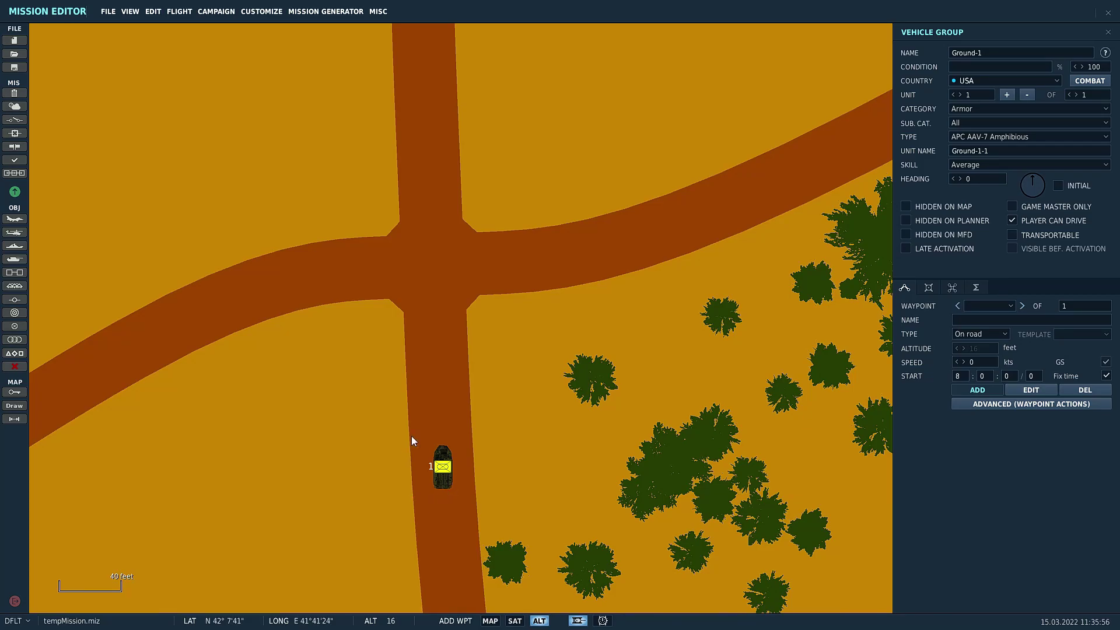
scroll(431, 465, "down", 9)
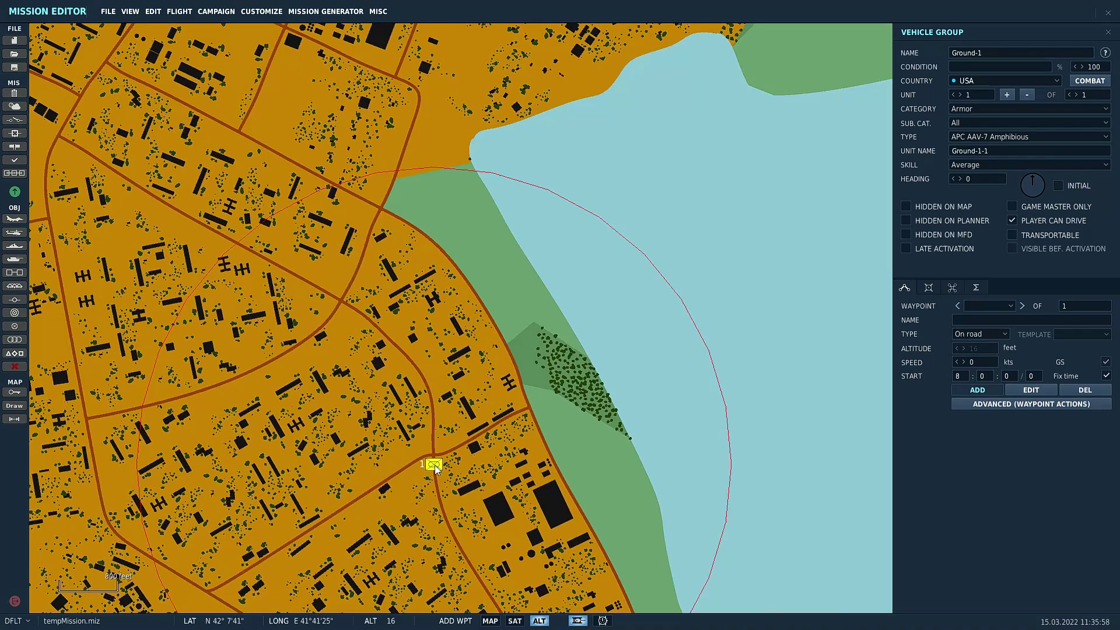
scroll(435, 464, "down", 2)
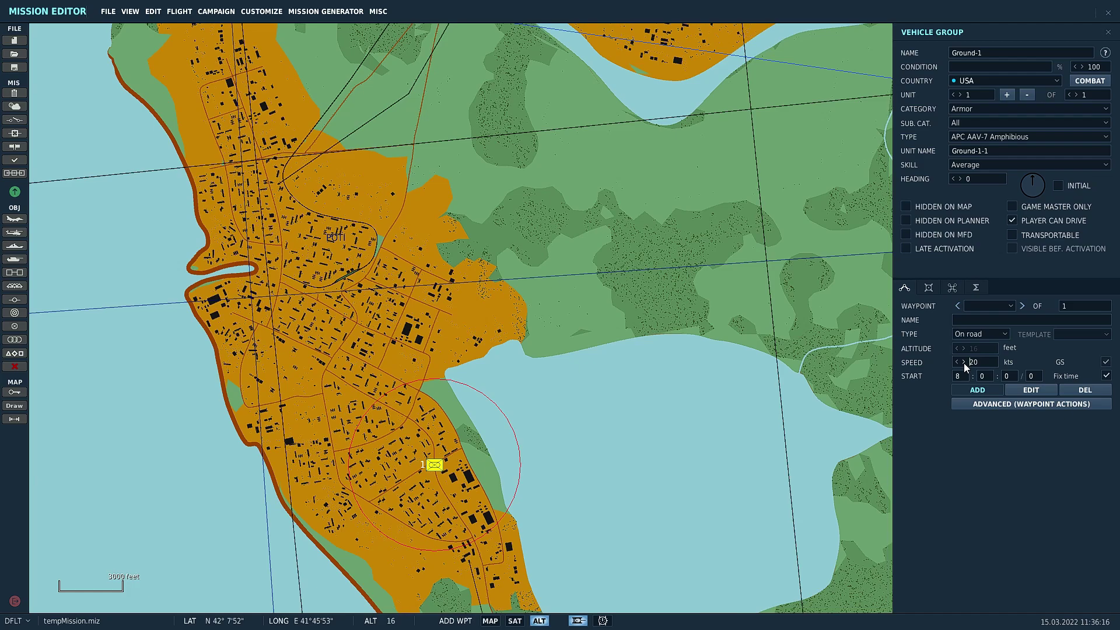
left_click(962, 362)
left_click(963, 362)
Show the vehicle's 3D model preview and set the group's country to Ukraine
left_click(926, 290)
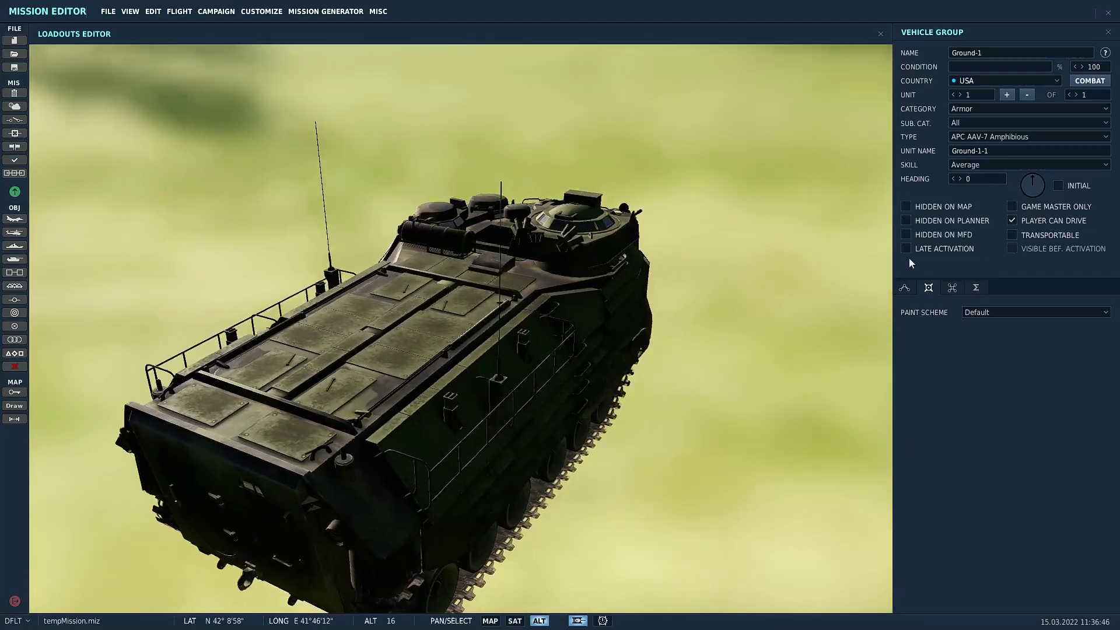
left_click(969, 83)
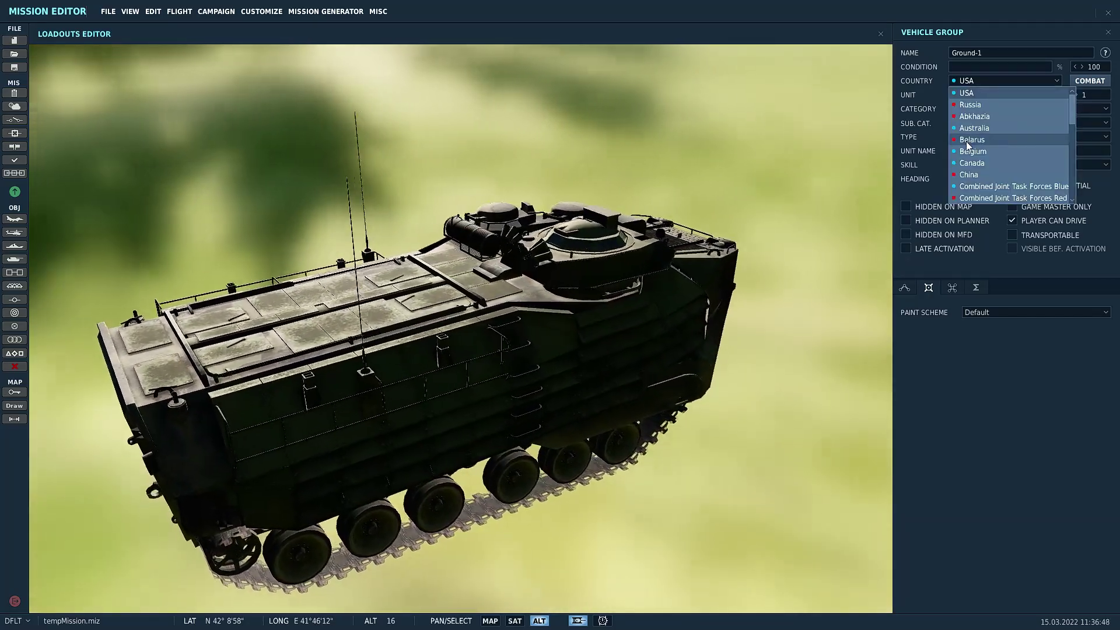
scroll(968, 146, "down", 7)
scroll(966, 145, "down", 3)
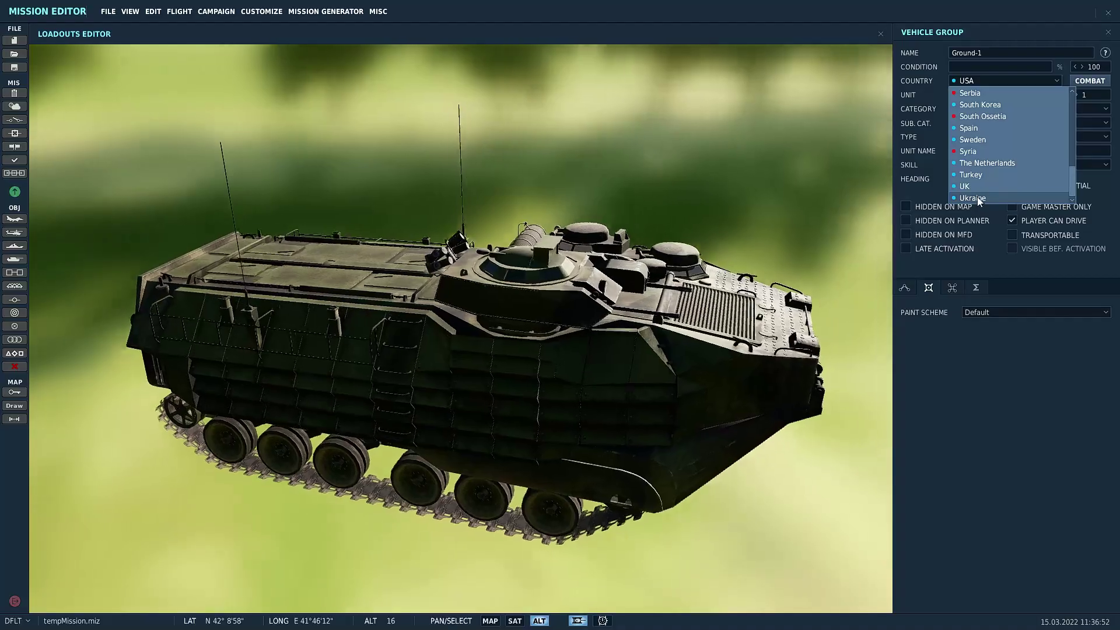
left_click(972, 199)
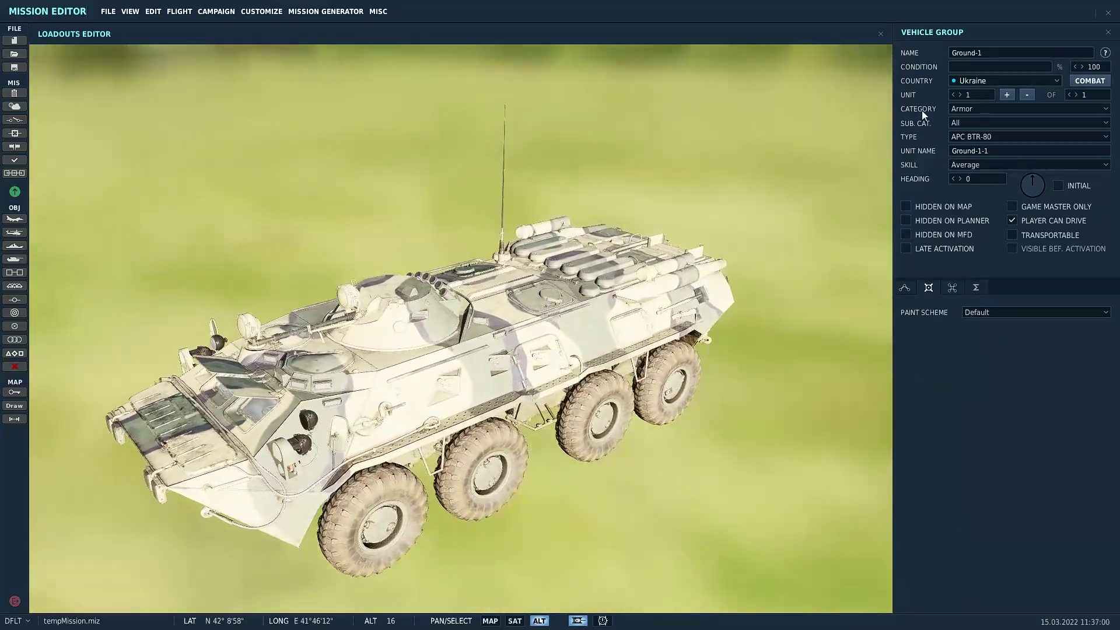
Change the group's category to Unarmed with type LUV HMMWV Jeep and inspect the model from behind
left_click(994, 109)
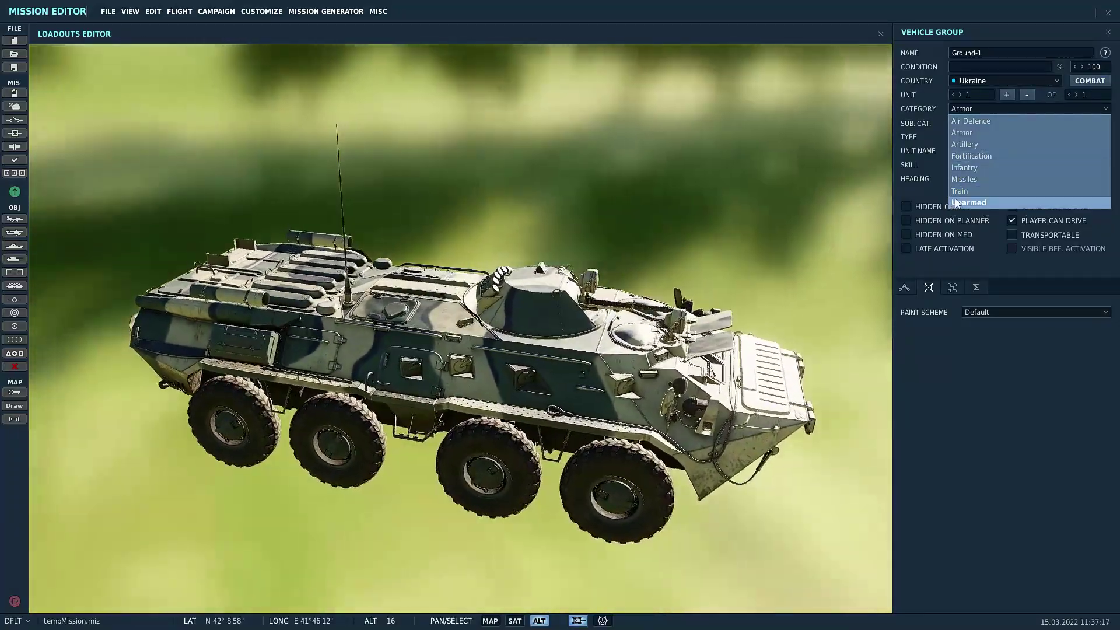
left_click(955, 201)
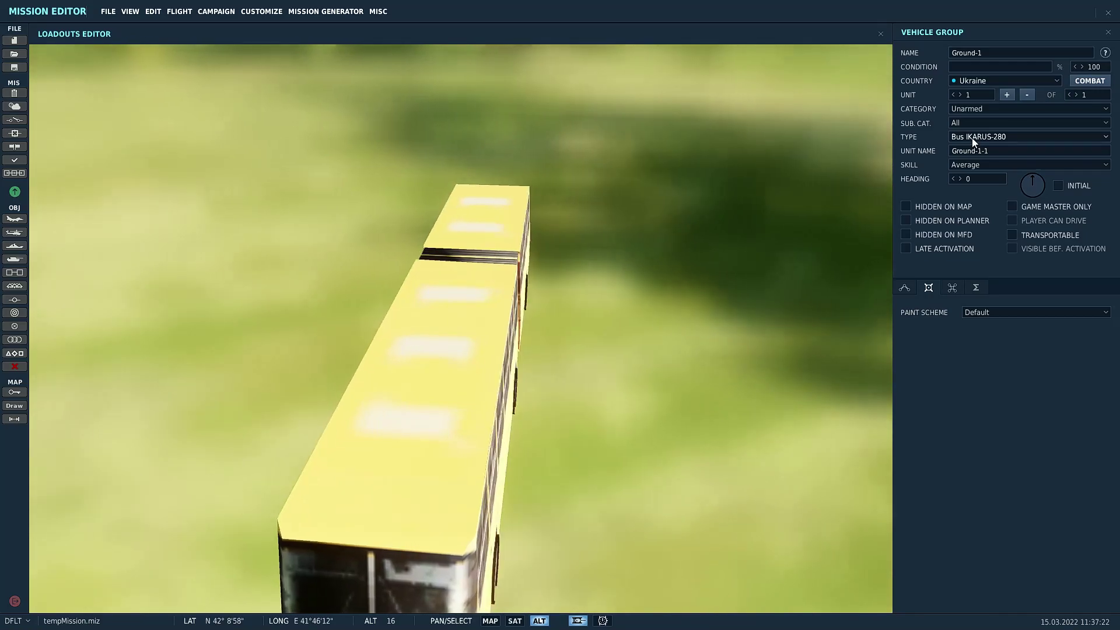
left_click(971, 135)
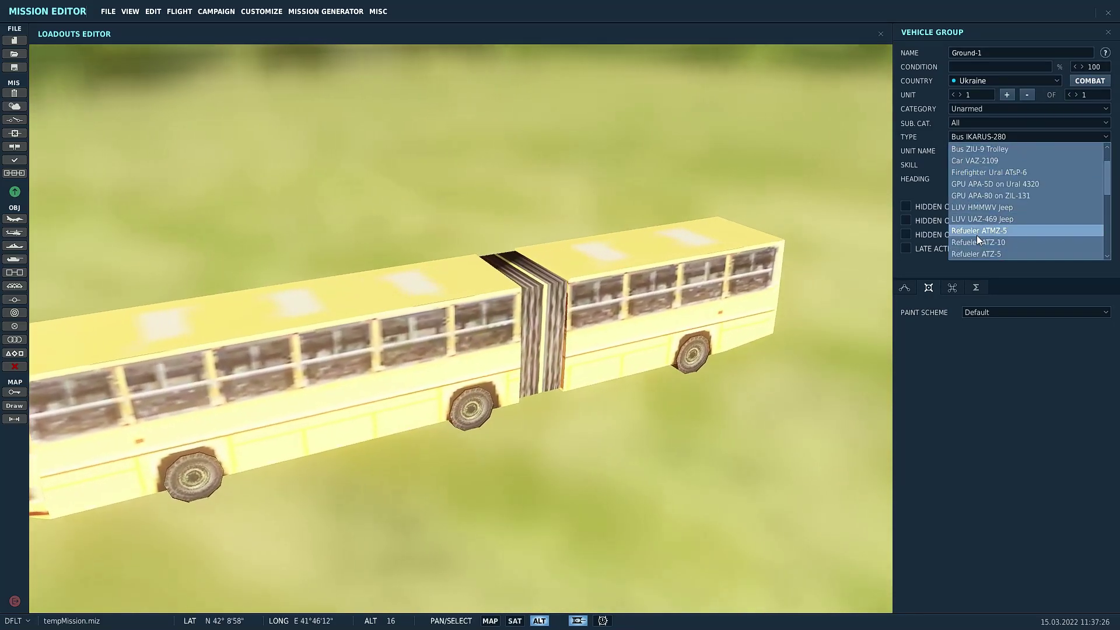
scroll(975, 230, "down", 1)
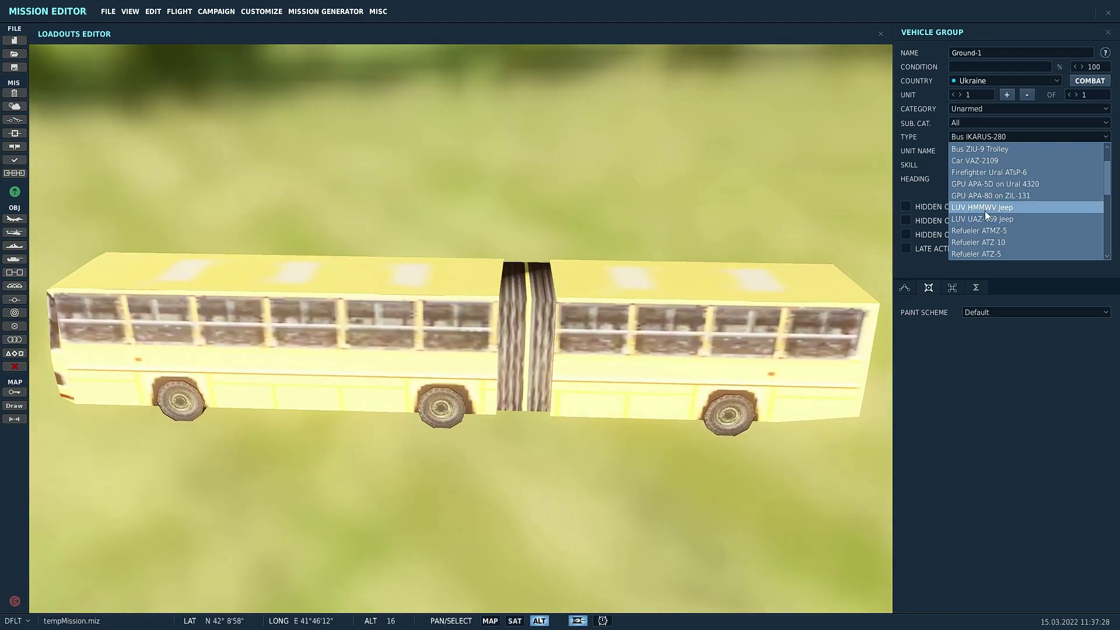
left_click(985, 209)
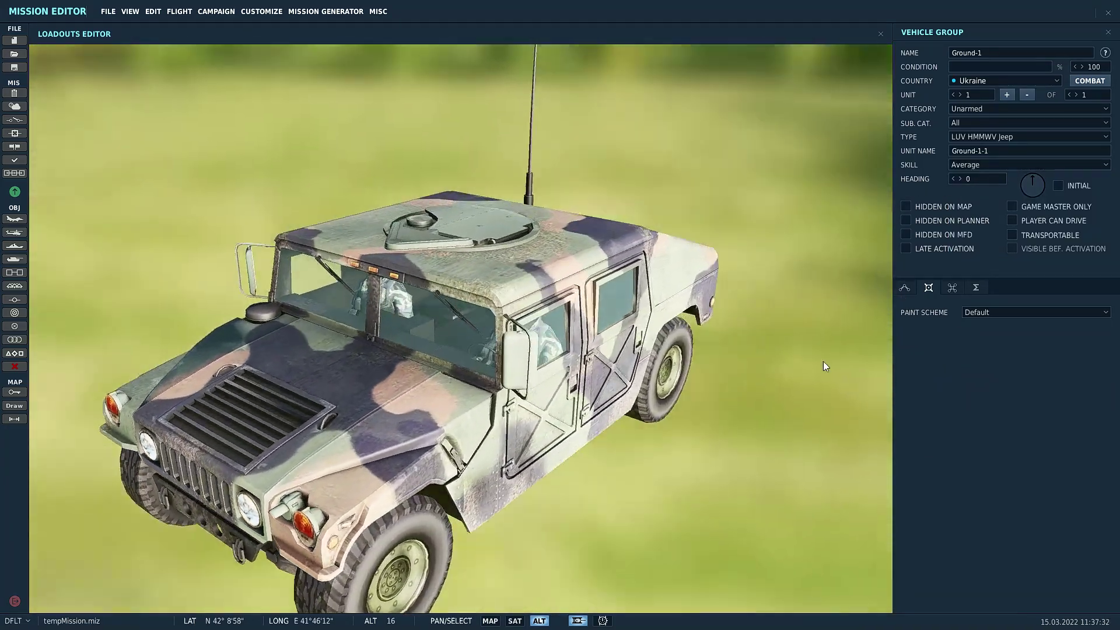
left_click_drag(823, 361, 277, 328)
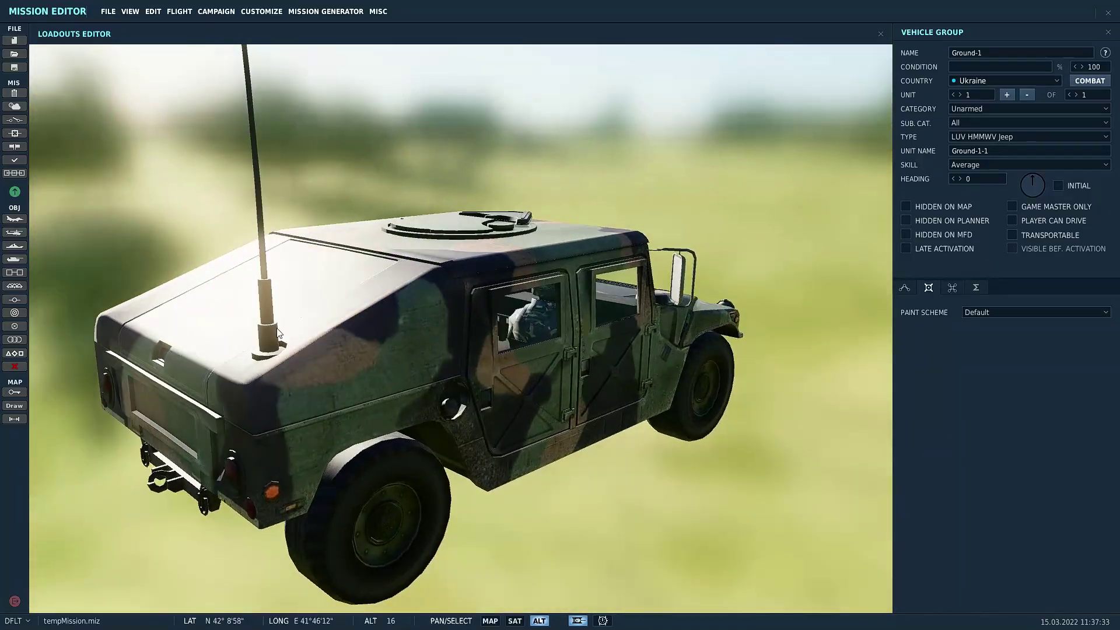
Try the truck types GAZ-3307, GAZ-3308 and GAZ-66 for the unit, and inspect the GAZ-66 model
left_click(1017, 140)
scroll(1011, 204, "down", 3)
scroll(1011, 203, "down", 3)
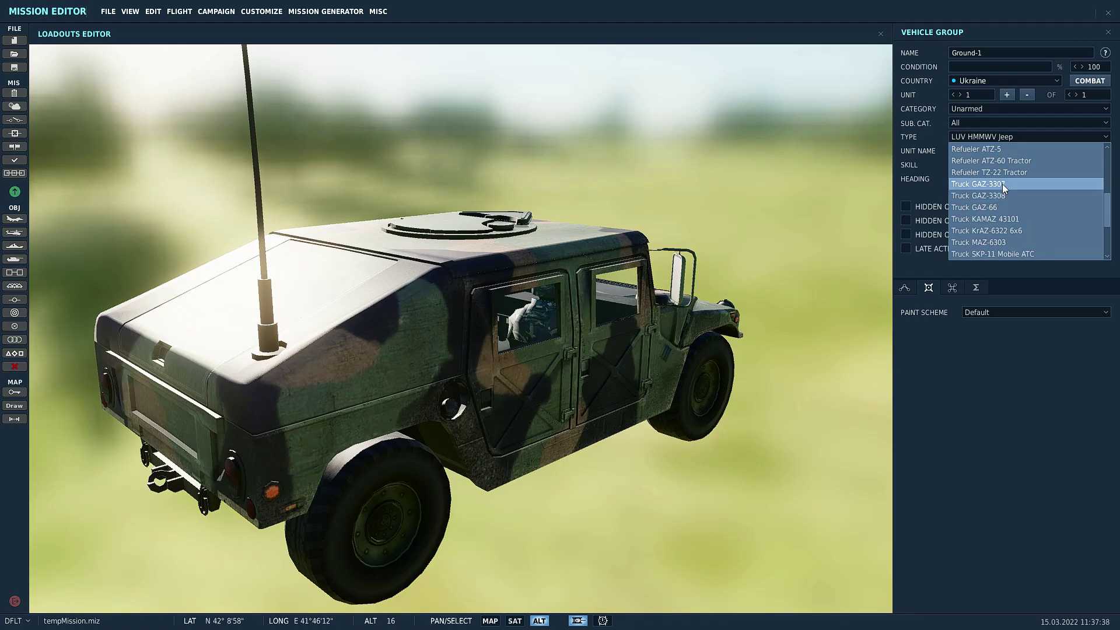
left_click(1001, 183)
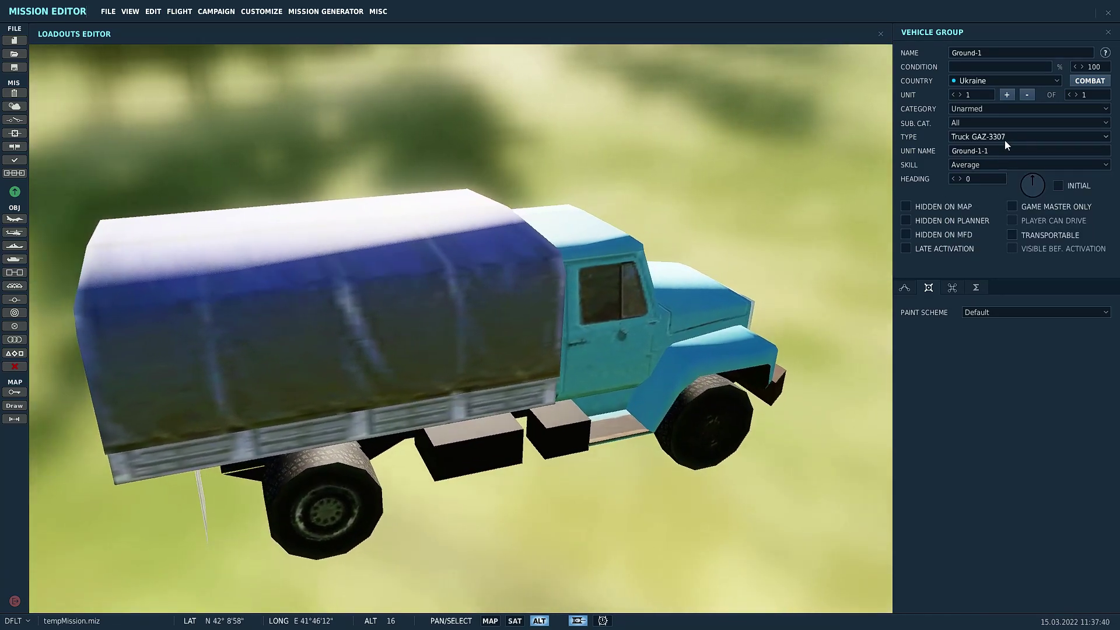
left_click(1004, 140)
left_click(999, 160)
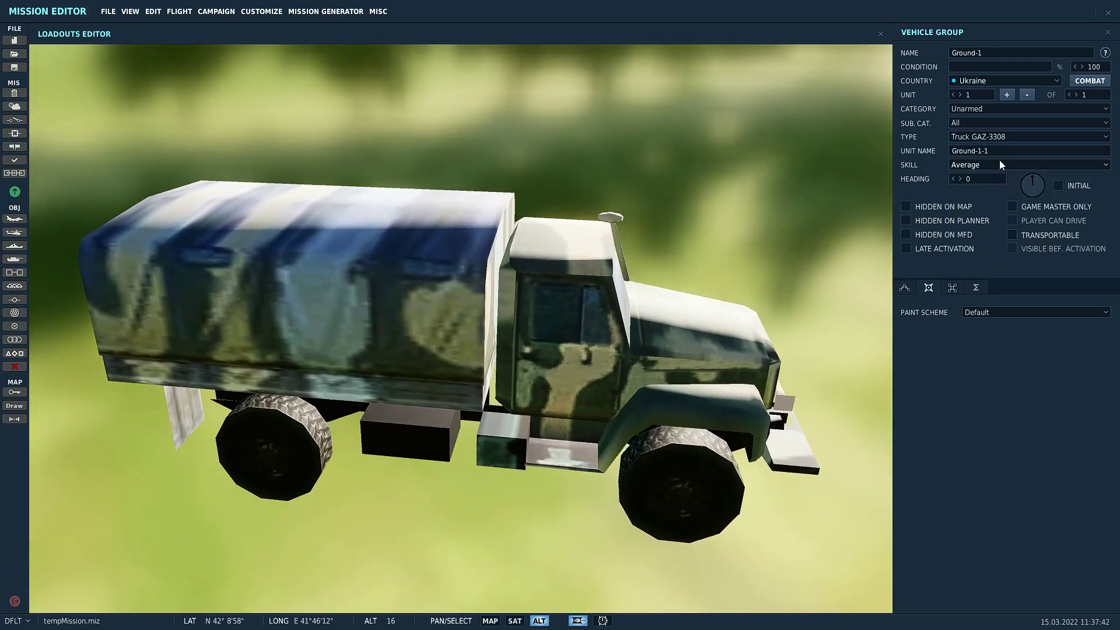
left_click(1002, 138)
left_click(996, 156)
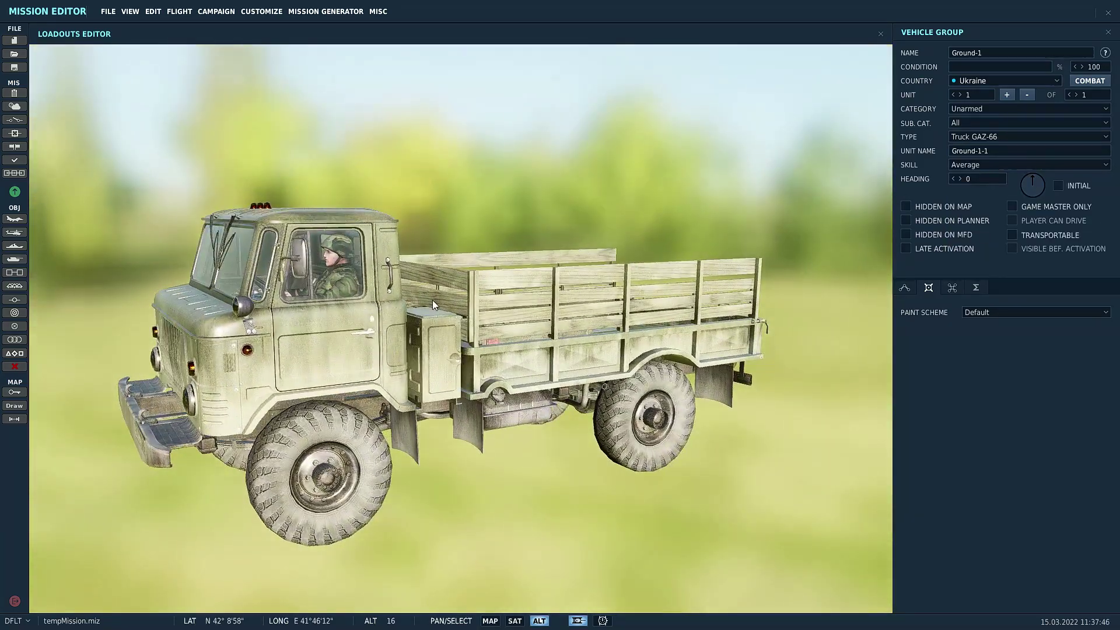
left_click_drag(432, 300, 951, 363)
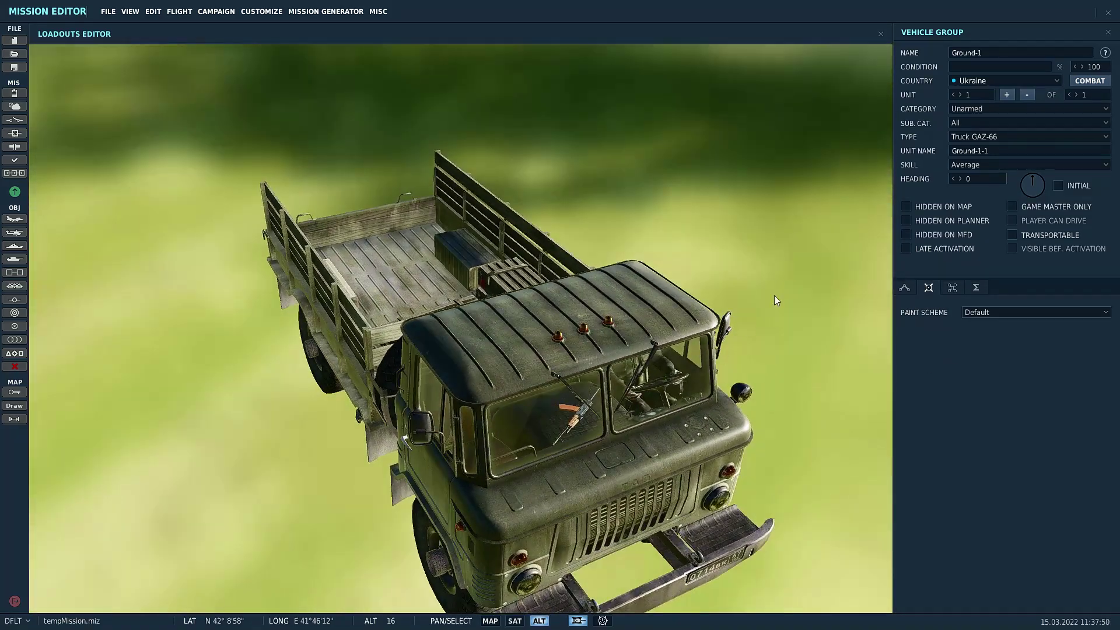
Preview the RUS_Spring, RUS_Winter, Winter and Desert paint schemes on the GAZ-66, then restore Default
left_click(1020, 312)
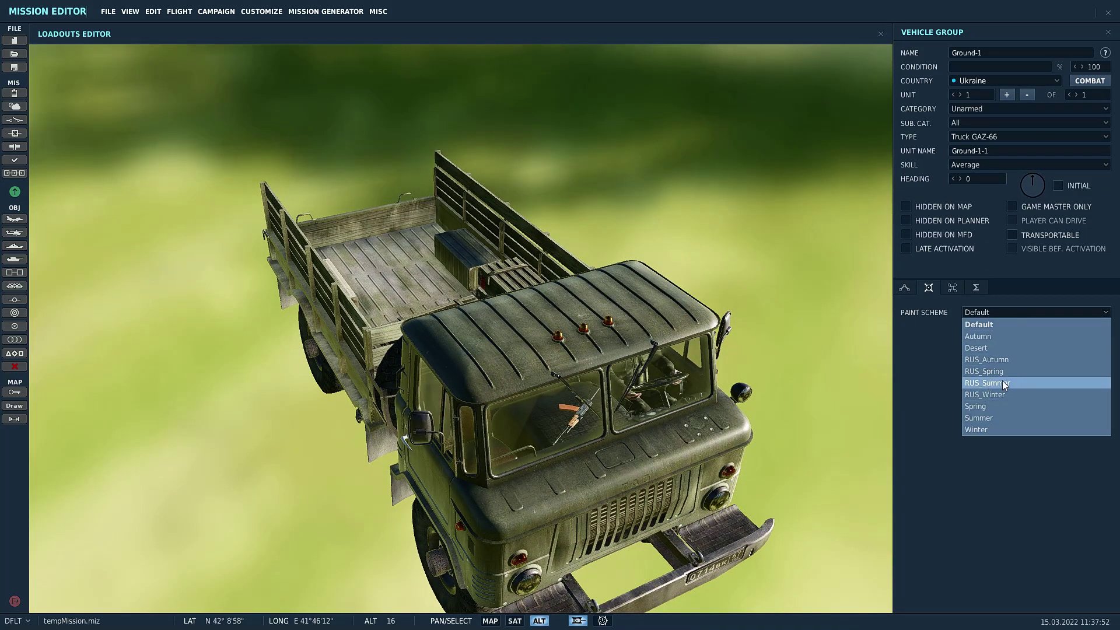
left_click(1006, 371)
left_click(1004, 316)
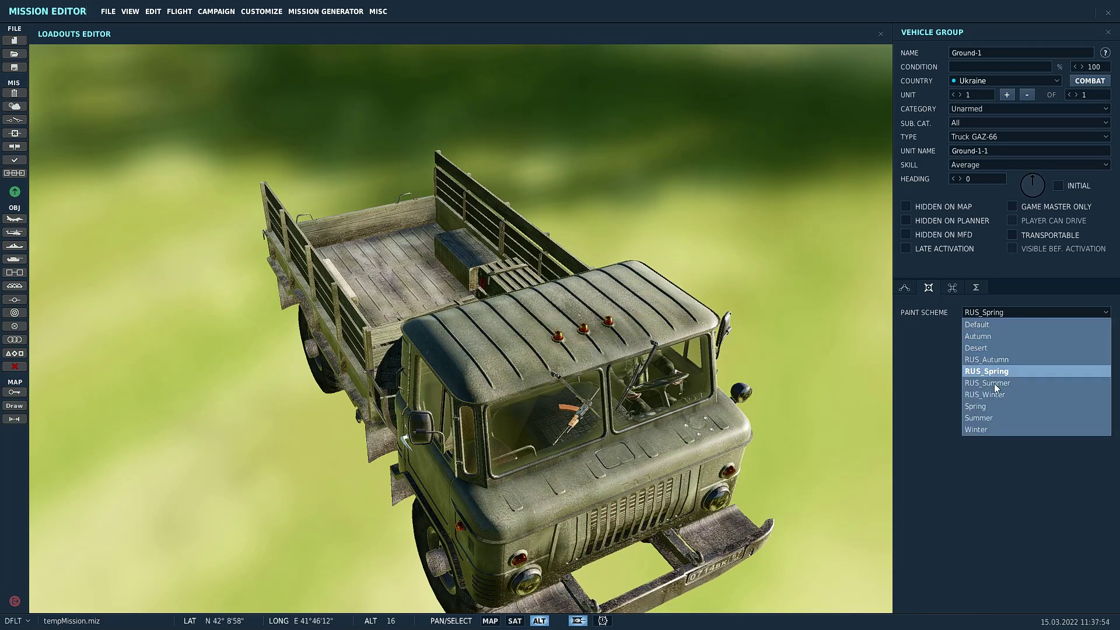
left_click(995, 396)
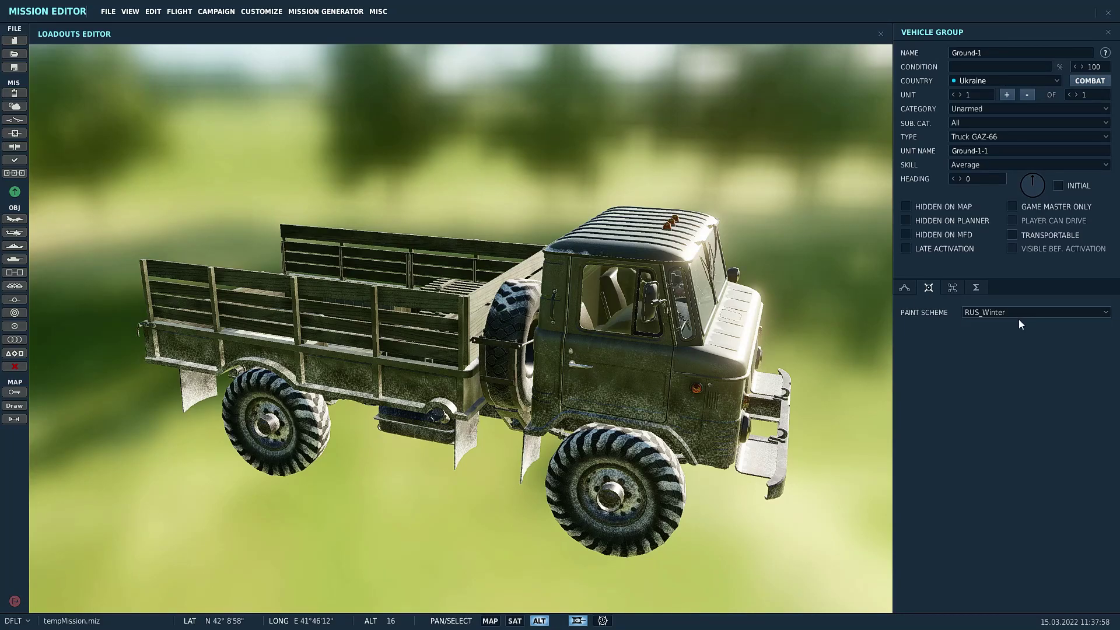
left_click(1001, 312)
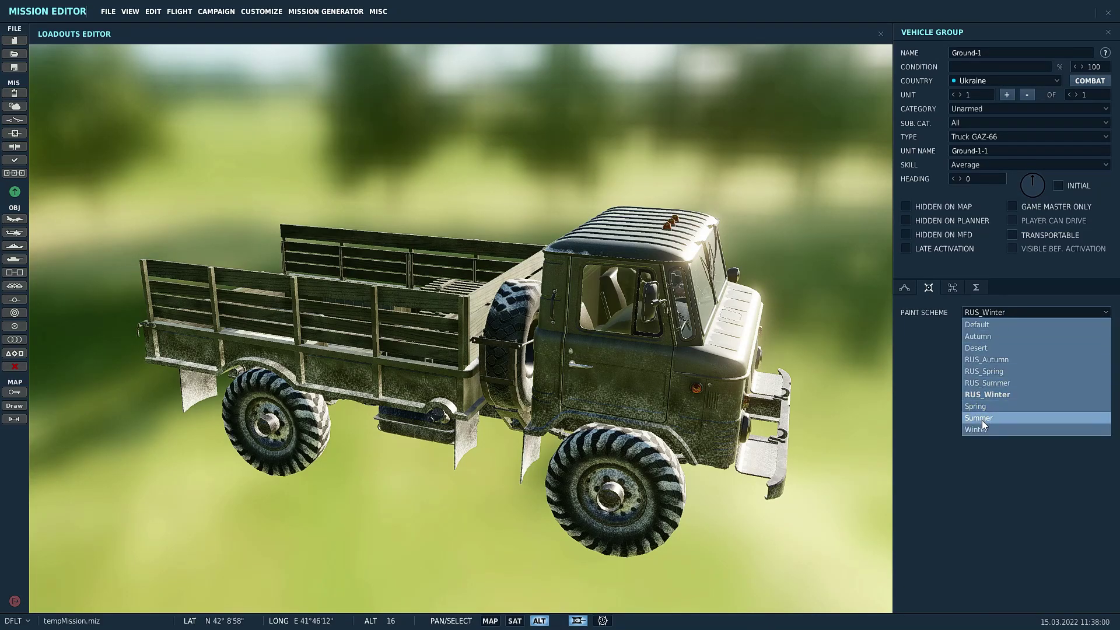
left_click(982, 430)
left_click(987, 311)
left_click(992, 347)
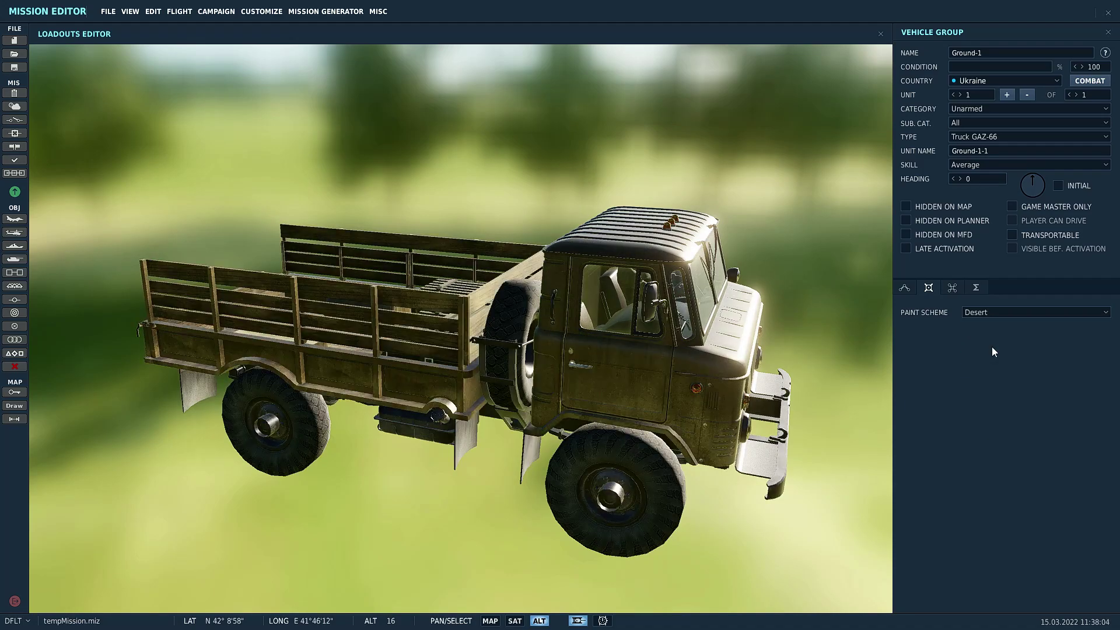
left_click(978, 313)
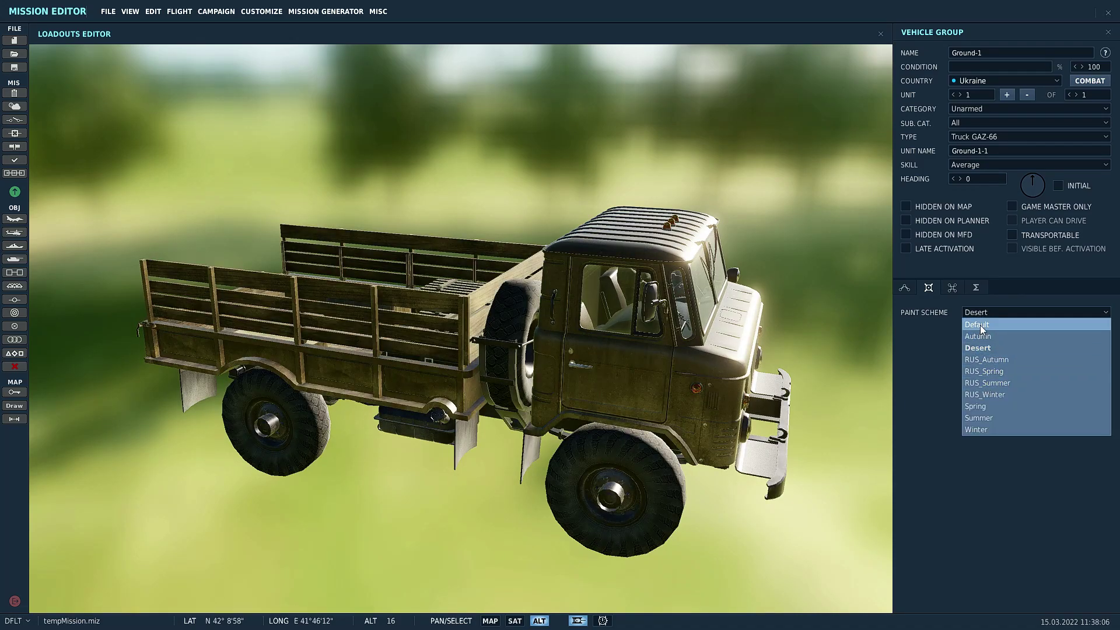
left_click(980, 325)
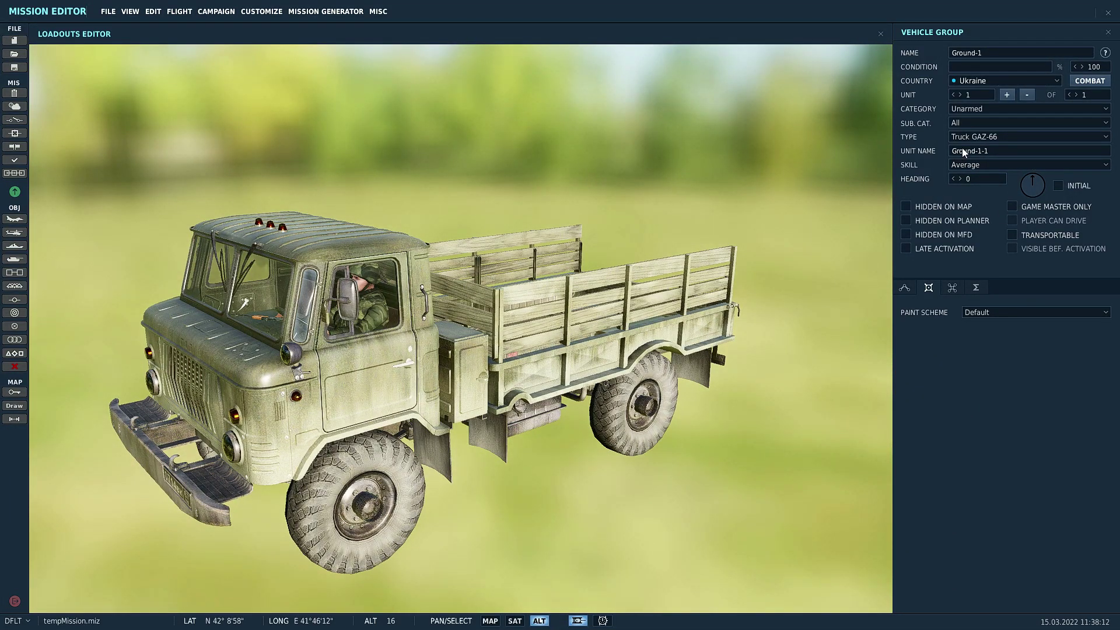
Change the group's category from Unarmed to Armor and set the vehicle type to MBT T-72B
left_click(974, 136)
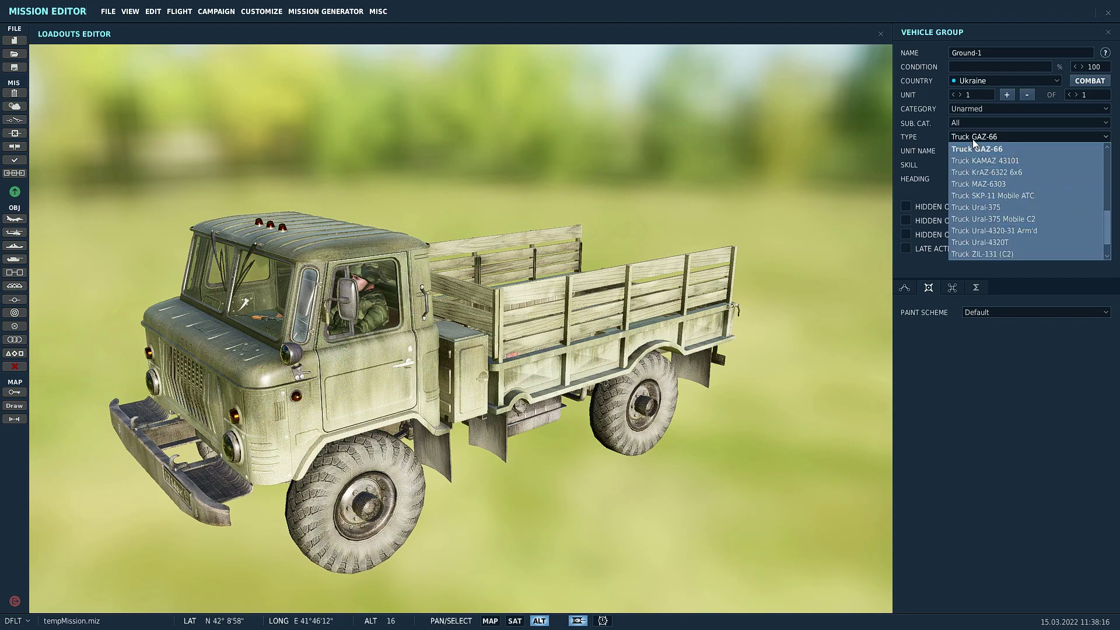
left_click(971, 139)
left_click(977, 108)
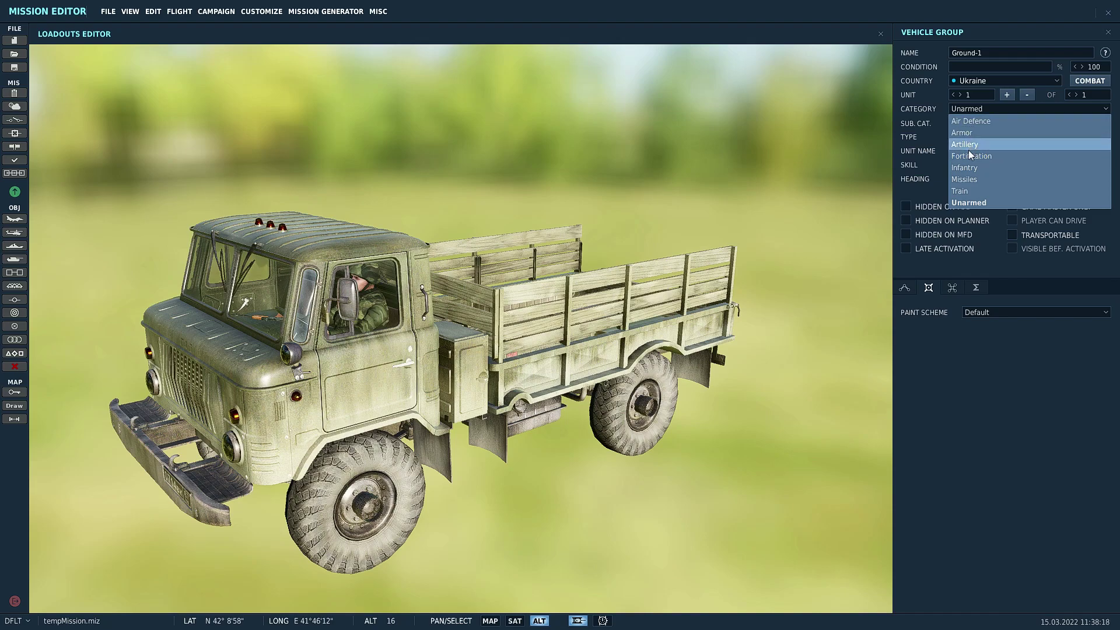
left_click(974, 134)
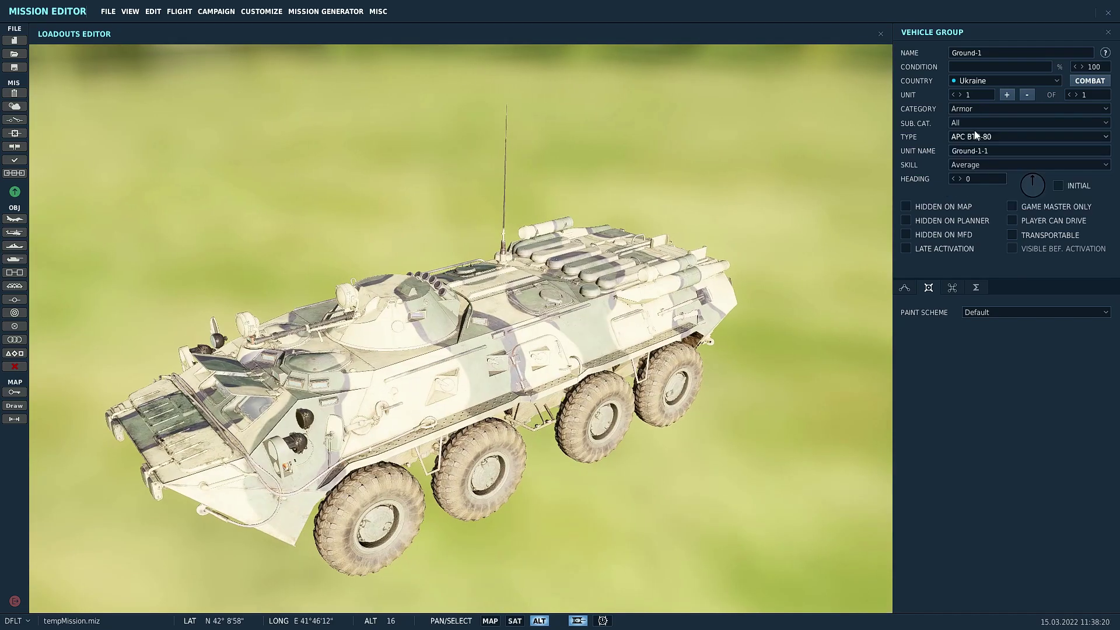
left_click(974, 139)
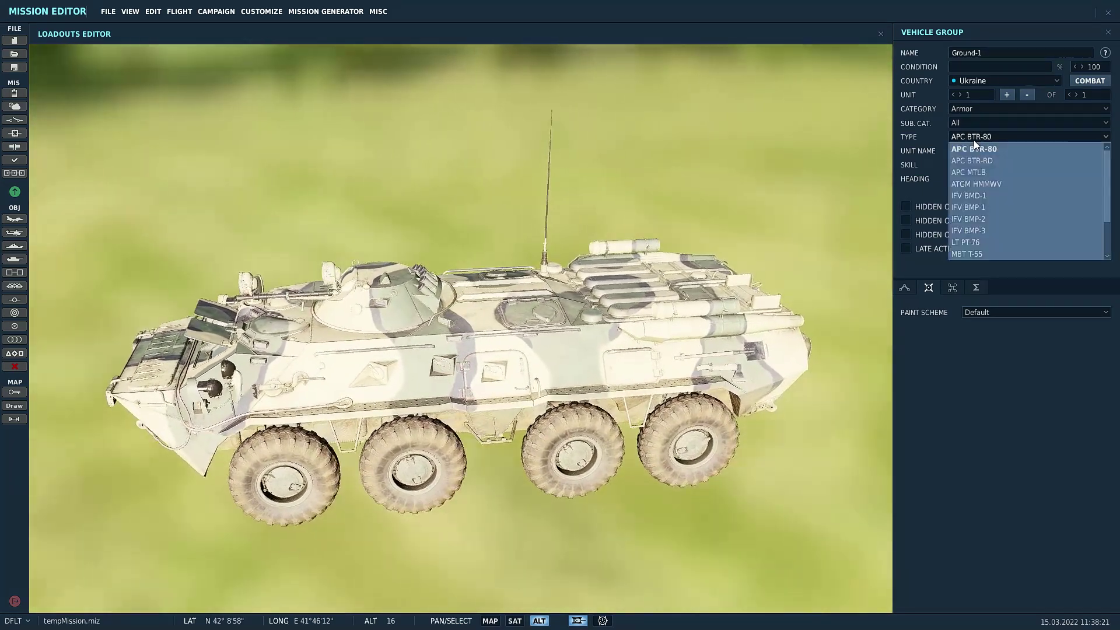
scroll(1006, 194, "down", 1)
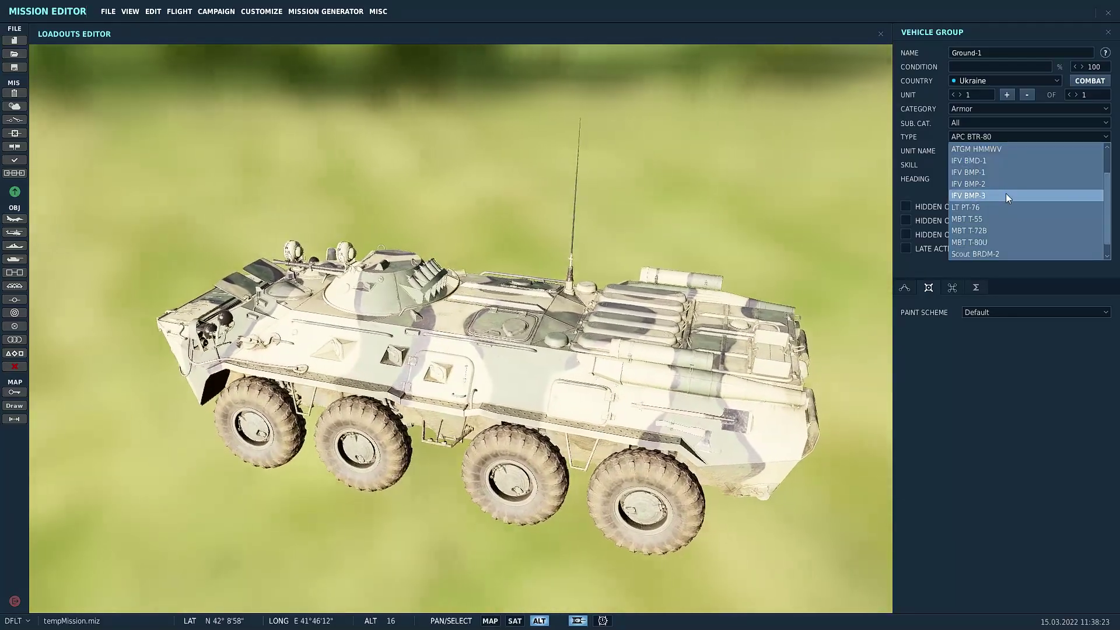
scroll(1005, 193, "down", 1)
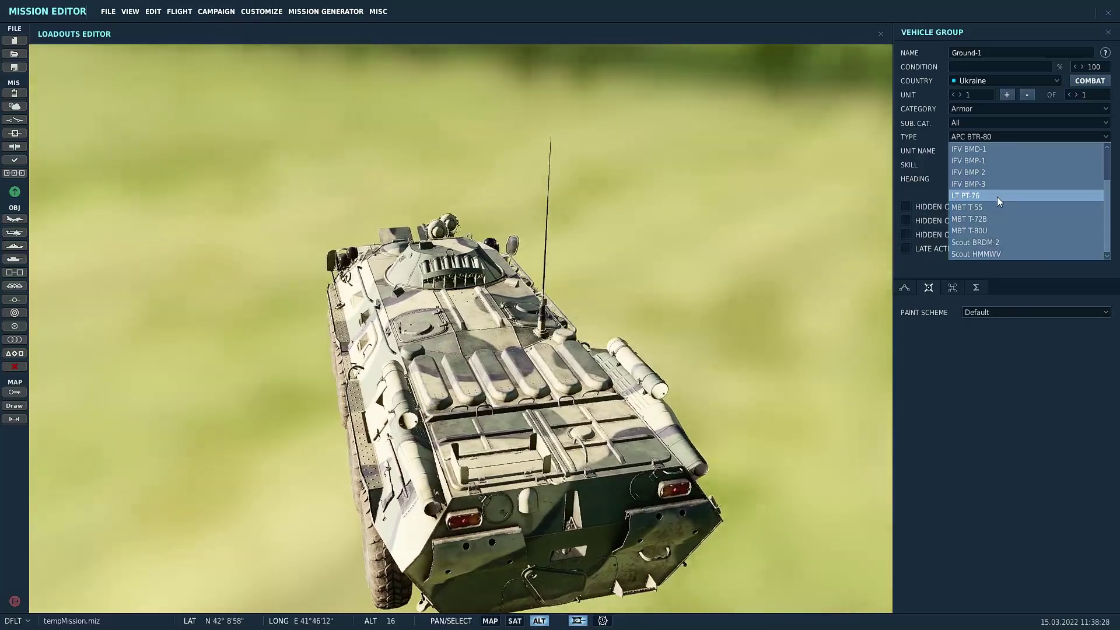
left_click(995, 218)
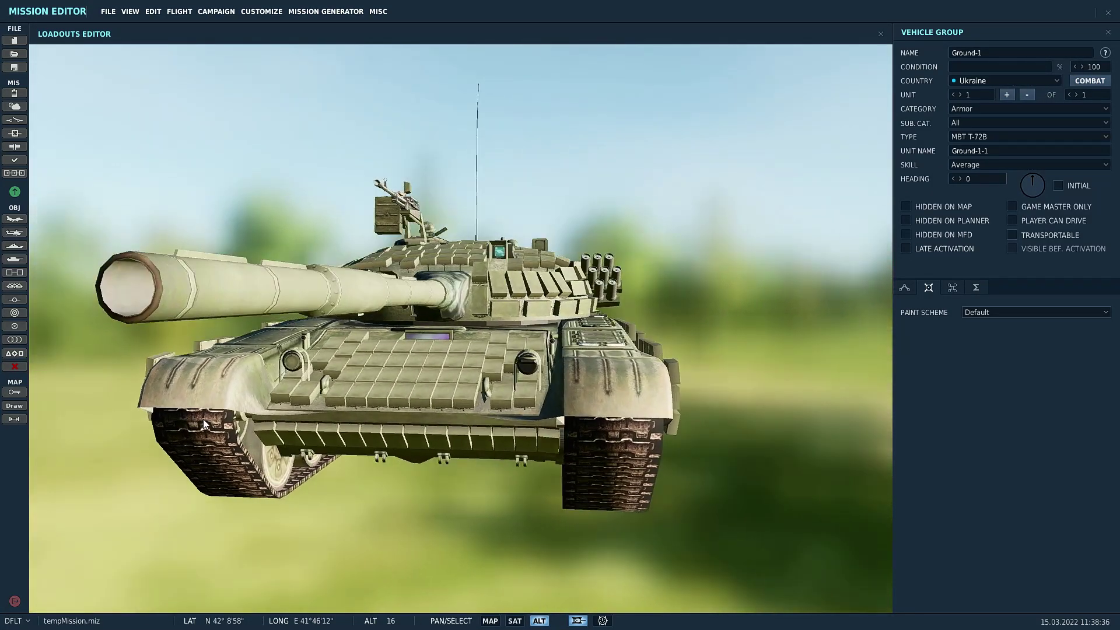
Try the tank types MBT T-55 and MBT T-80U for the unit, then return to MBT T-72B
left_click(984, 139)
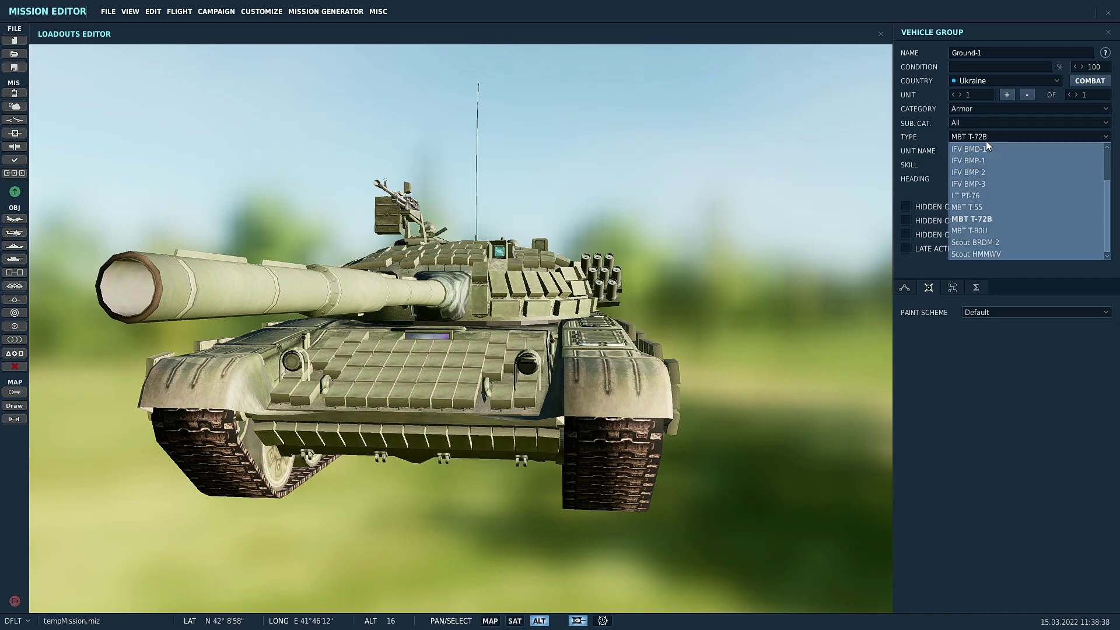
left_click(986, 207)
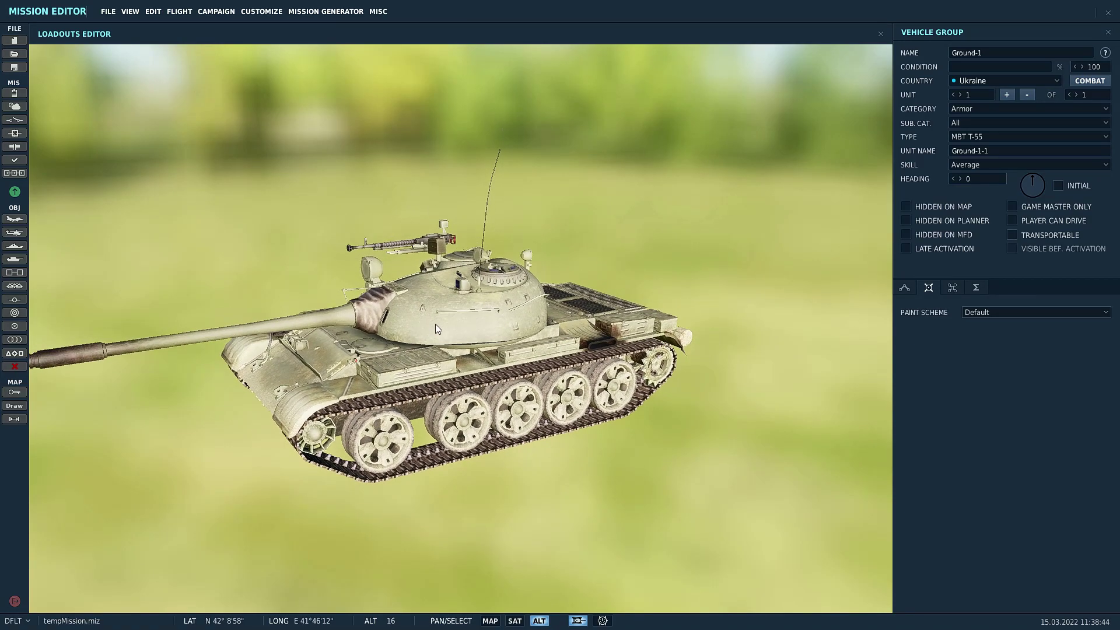
left_click(994, 140)
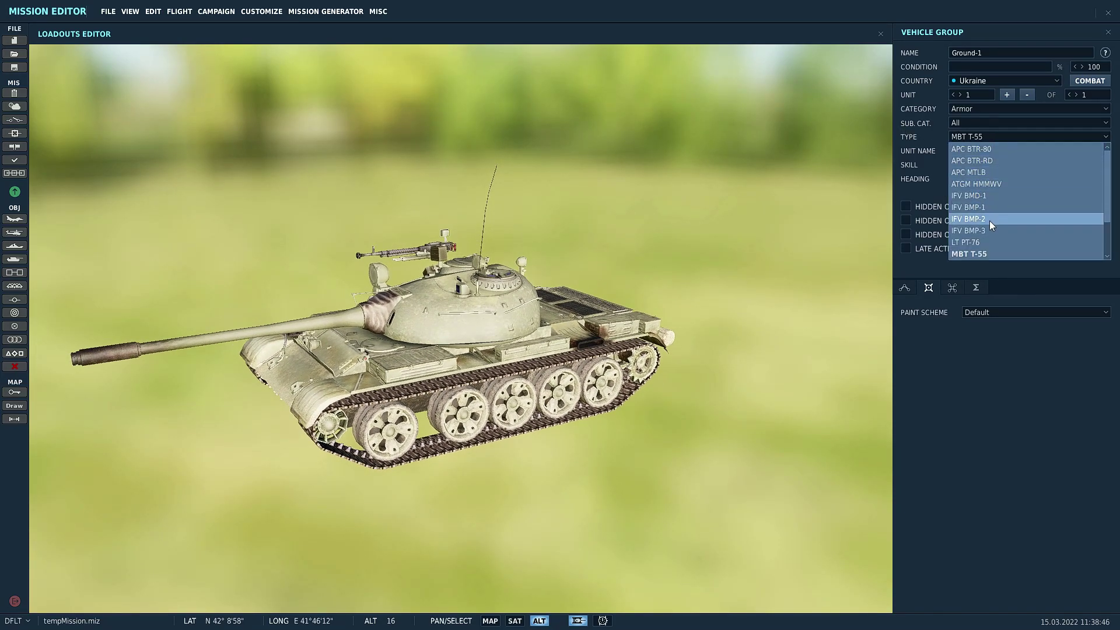
scroll(985, 228, "down", 2)
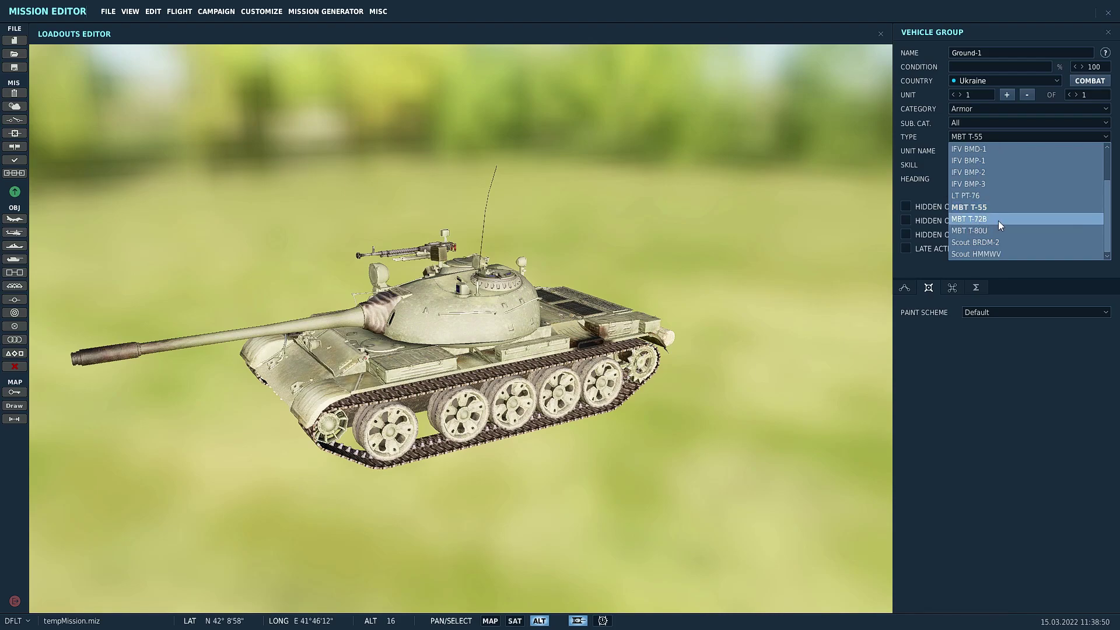
left_click(980, 230)
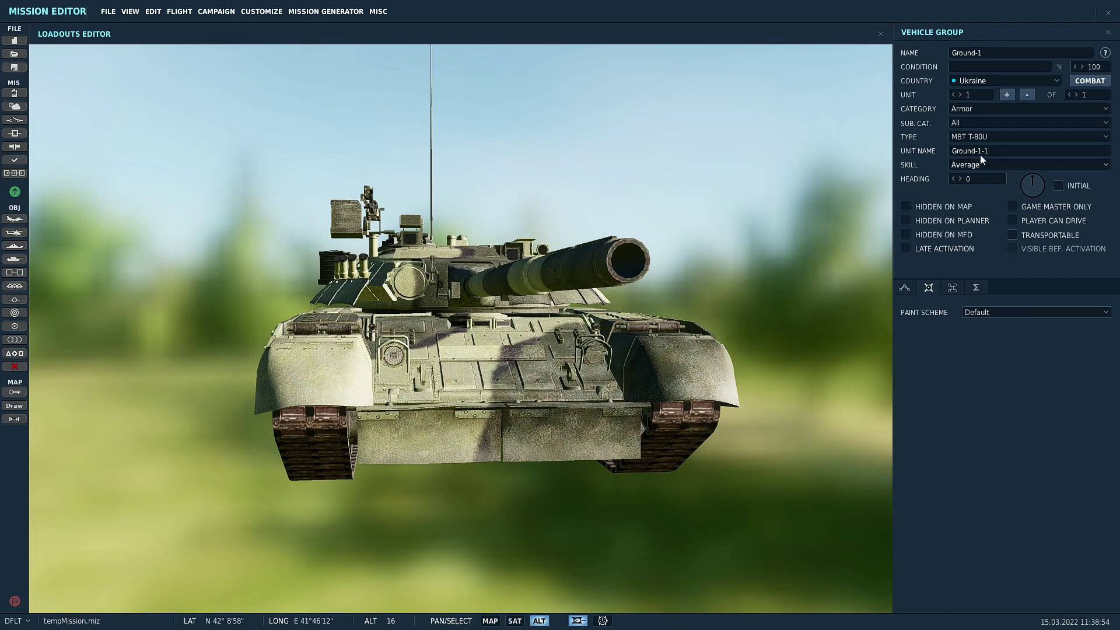
left_click(983, 139)
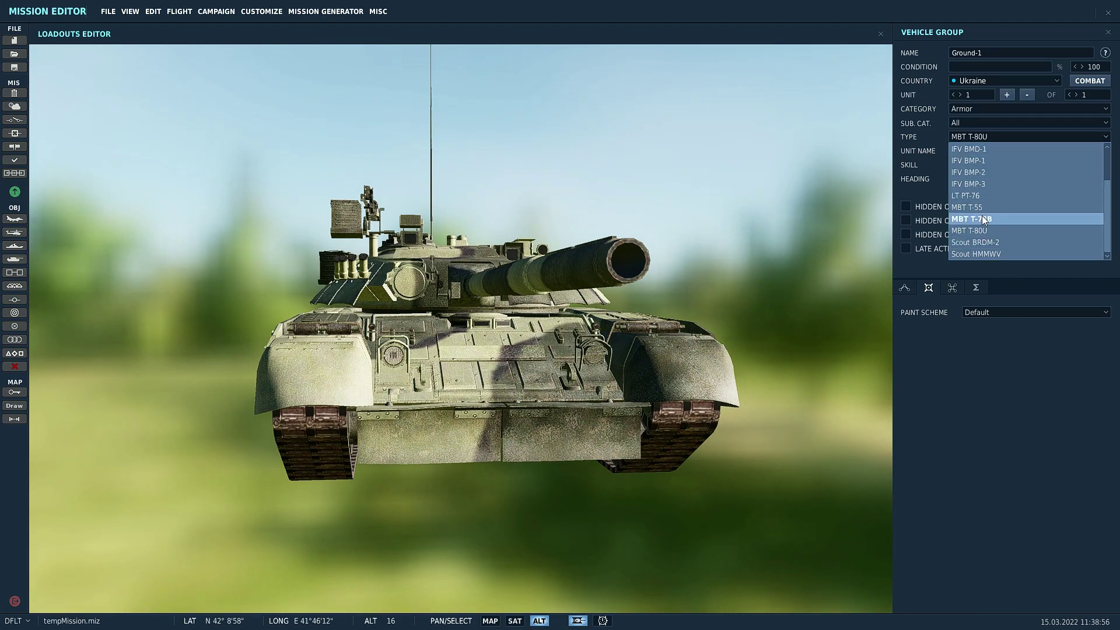
left_click(982, 216)
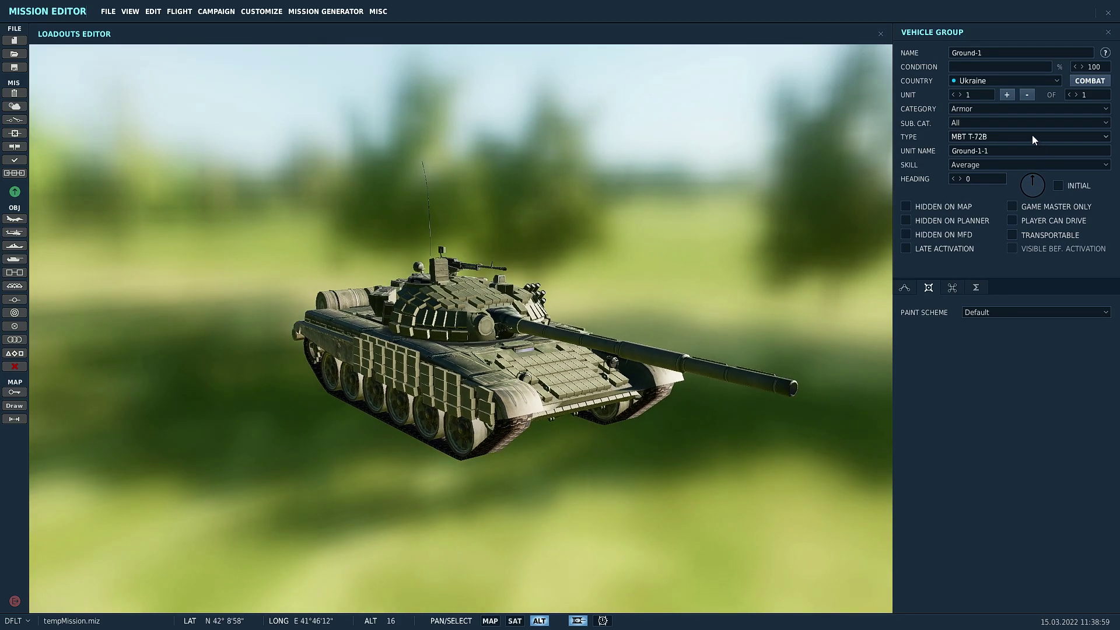
left_click(1031, 137)
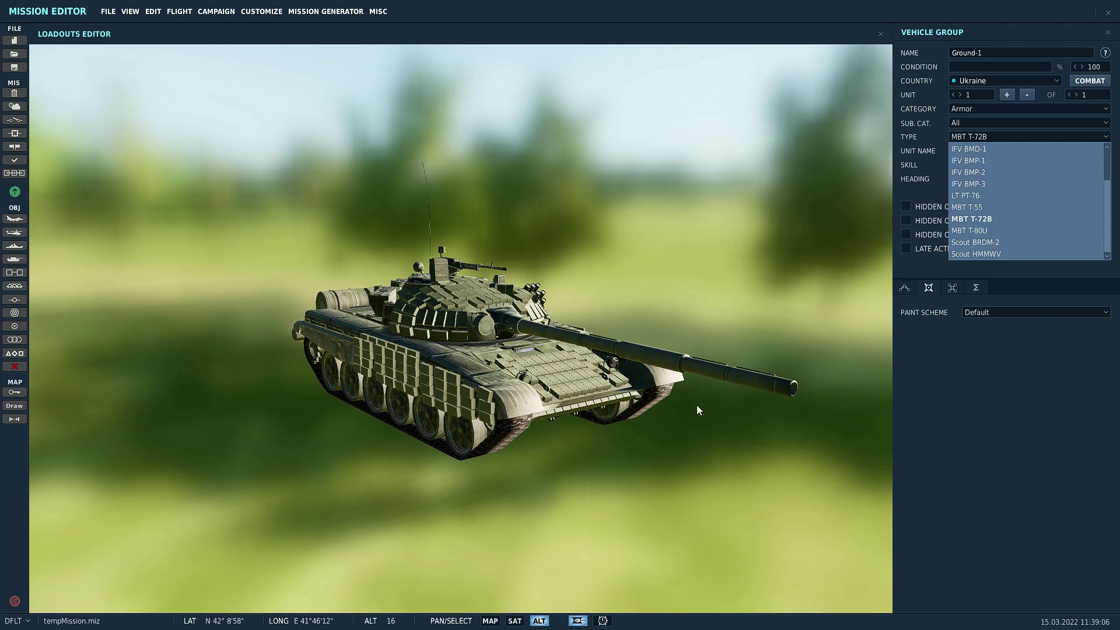
left_click(980, 219)
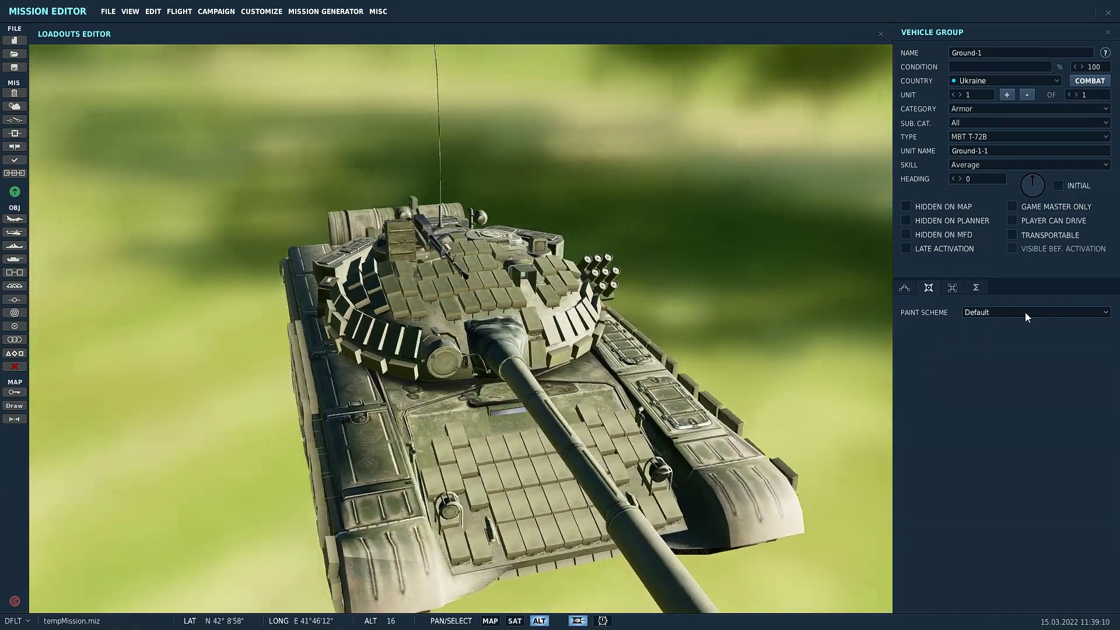
Preview the Desert paint scheme on the T-72B, restore Default, and inspect the tank model from the side and front
left_click(1023, 313)
left_click(1006, 336)
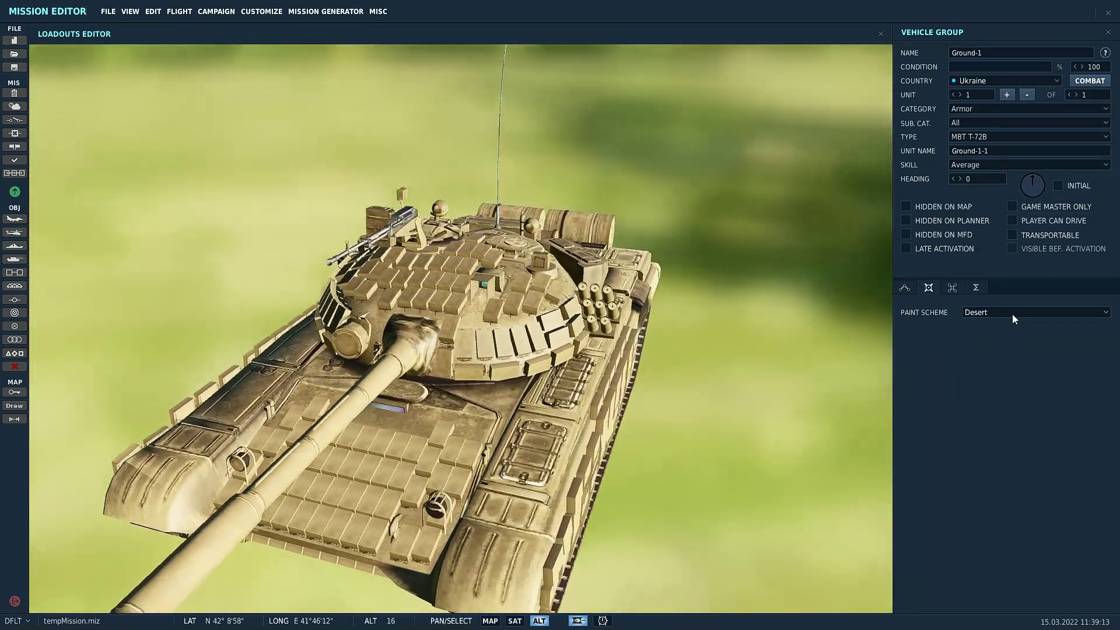
left_click(1013, 314)
left_click(1010, 326)
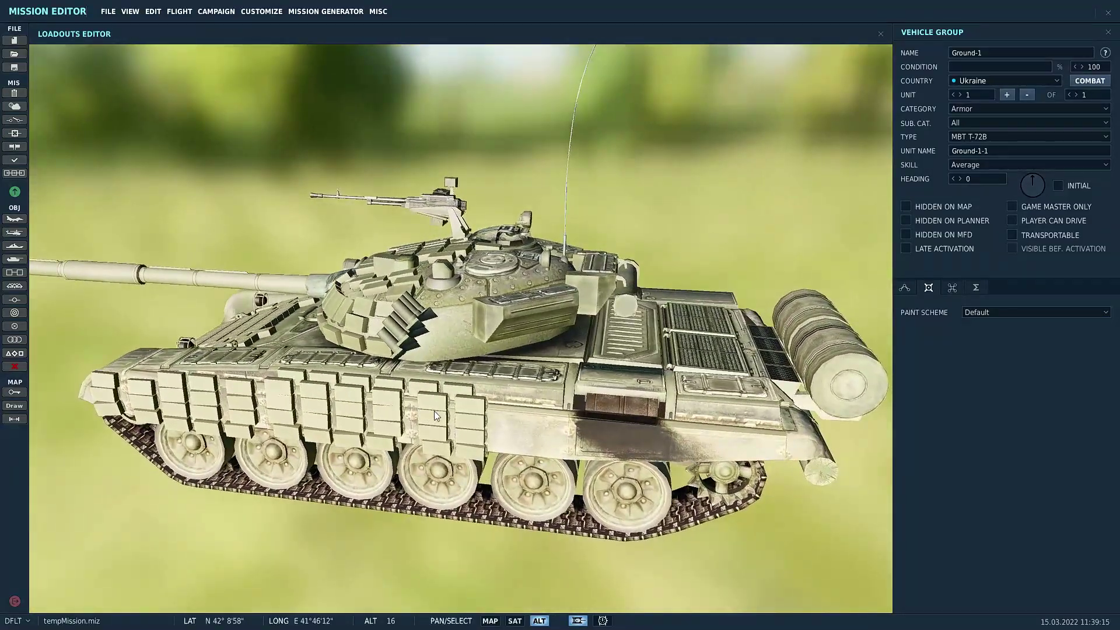
scroll(435, 417, "down", 5)
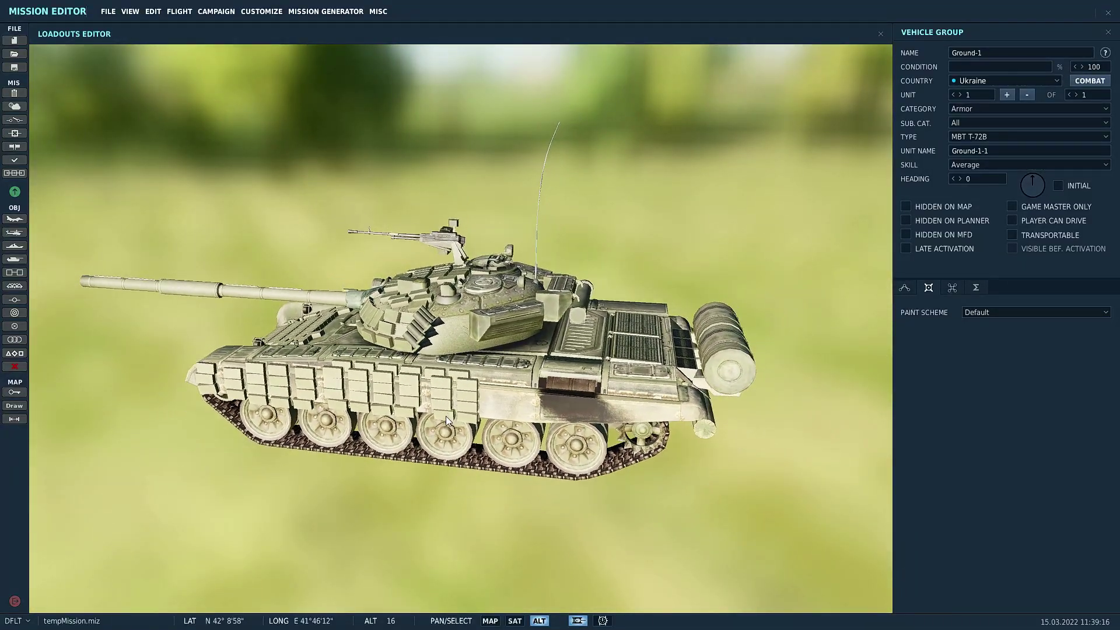
left_click_drag(448, 420, 737, 378)
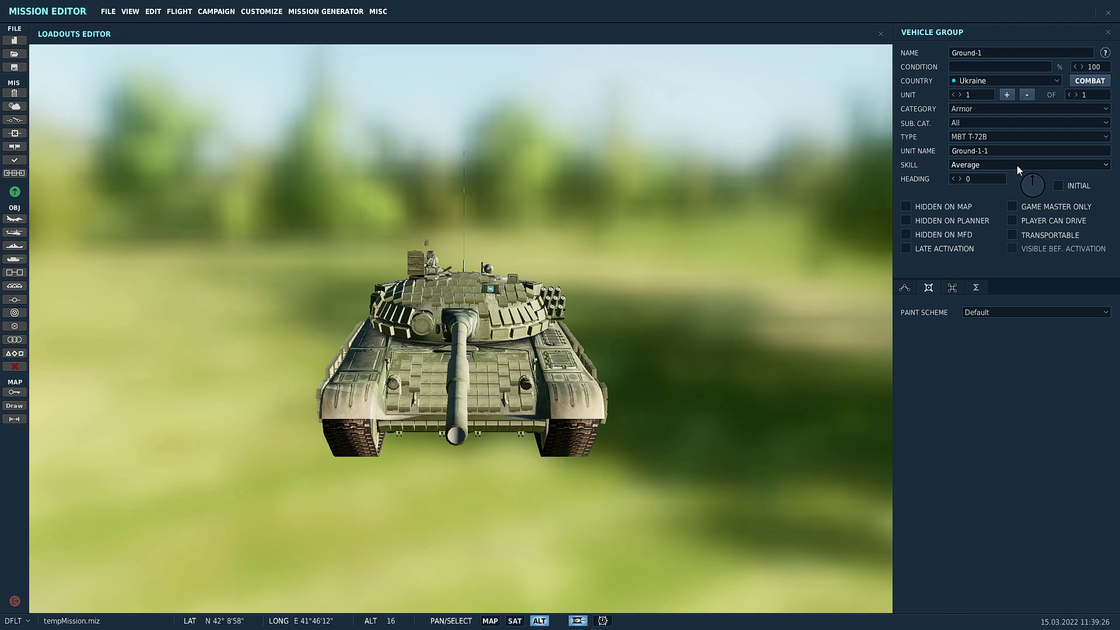
Close the model preview and add an On road waypoint at the junction northwest of the T-72B
left_click(882, 34)
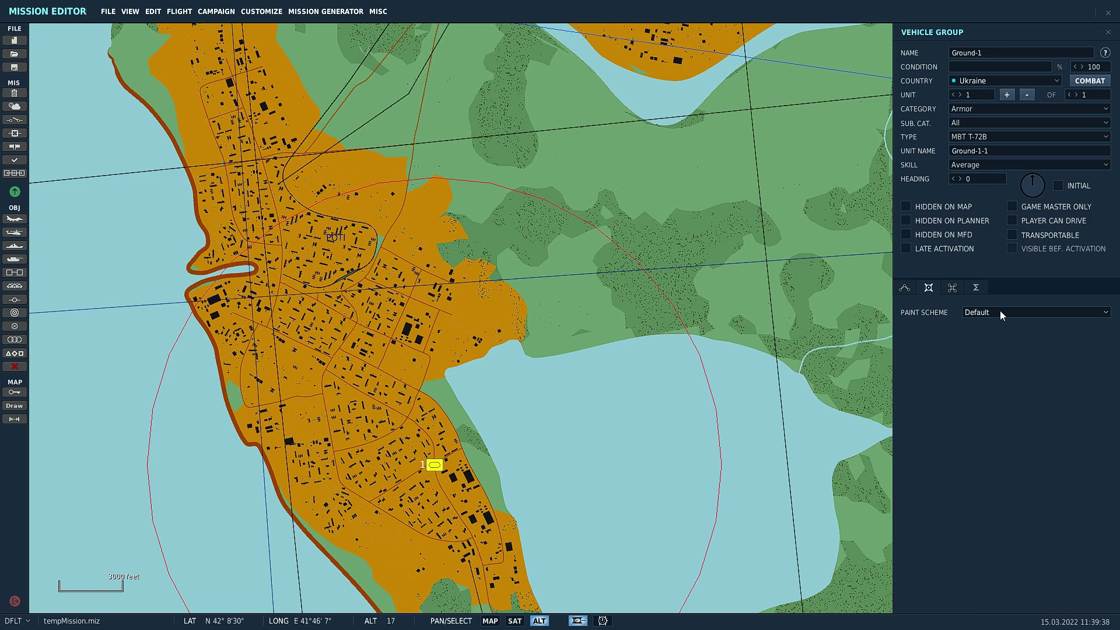
left_click(905, 288)
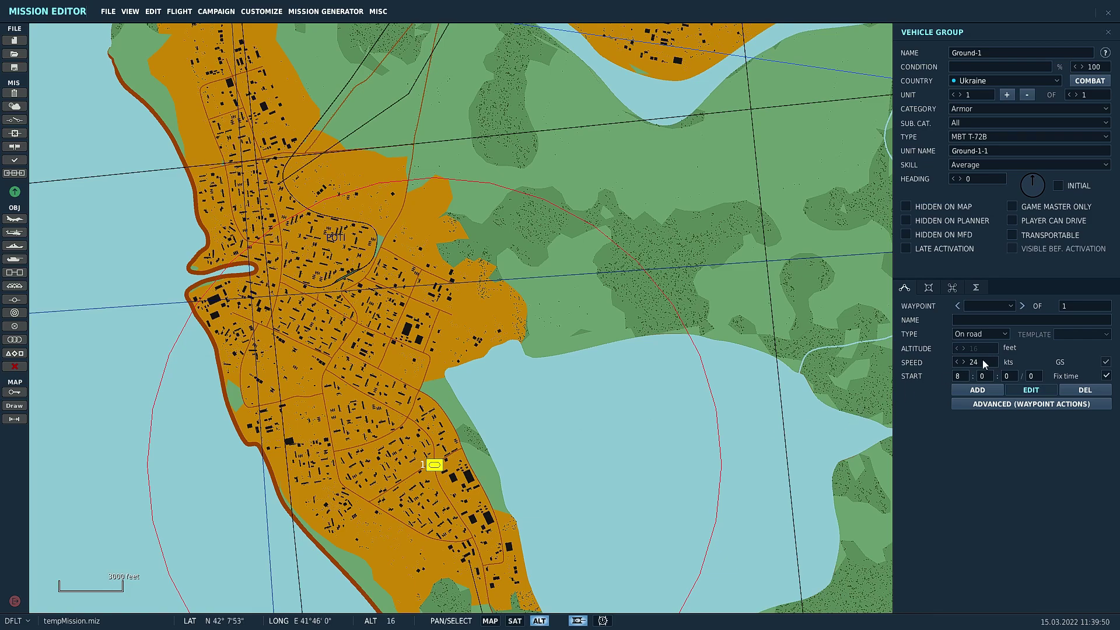
left_click(418, 428)
left_click(437, 468)
left_click(965, 390)
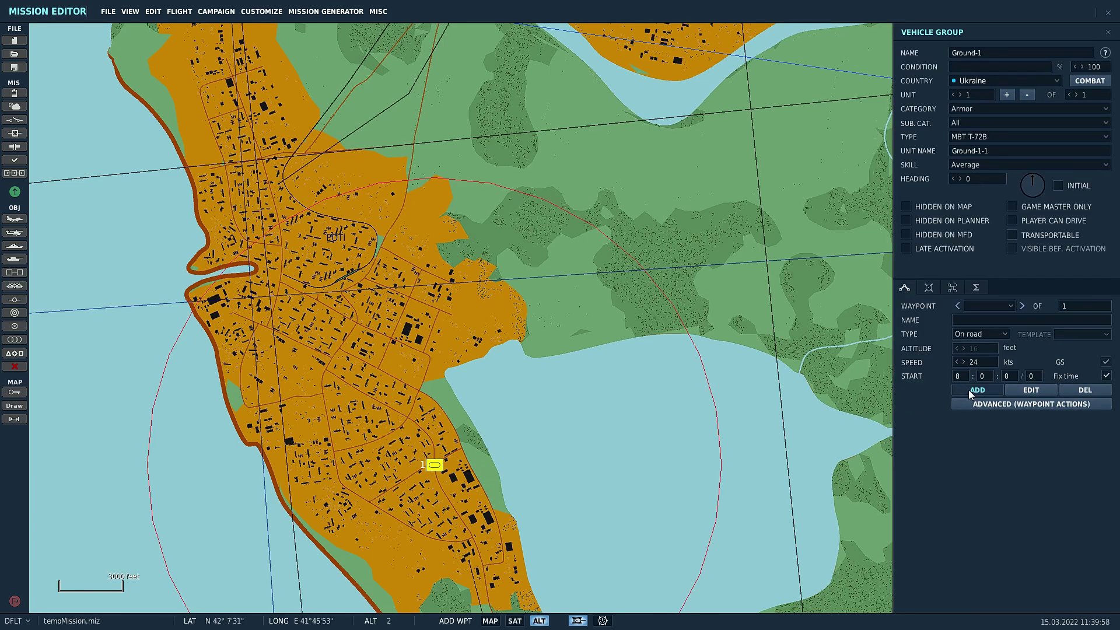
left_click(414, 421)
Extend the On road route with three more waypoints along Poti's streets, ending on the road leading north out of town
scroll(431, 453, "up", 4)
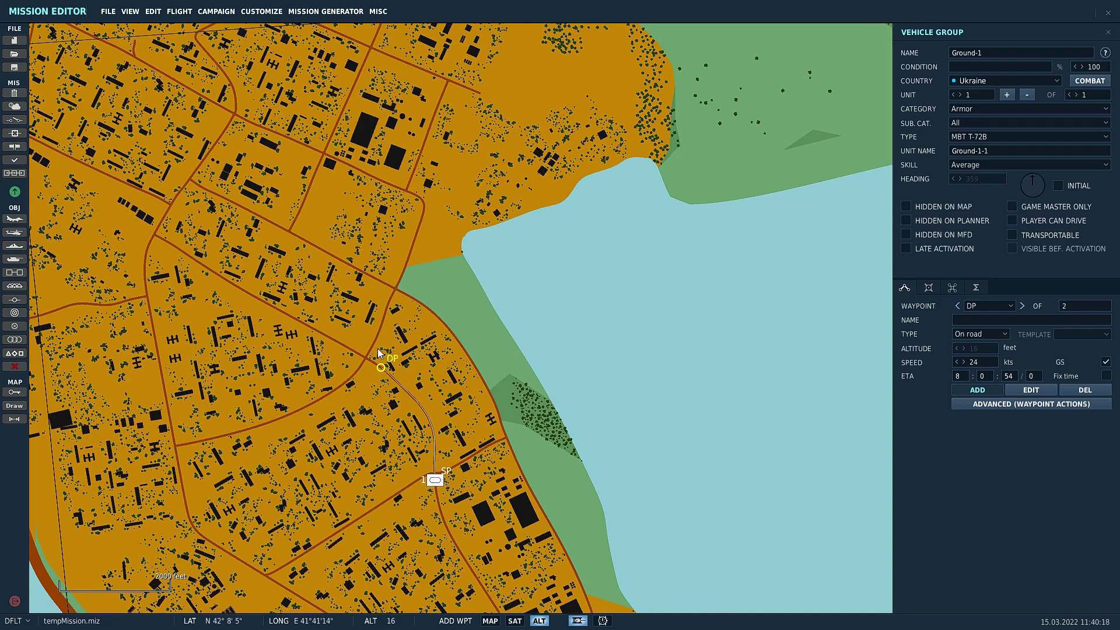
left_click(156, 235)
left_click(233, 120)
right_click_drag(263, 116, 314, 357)
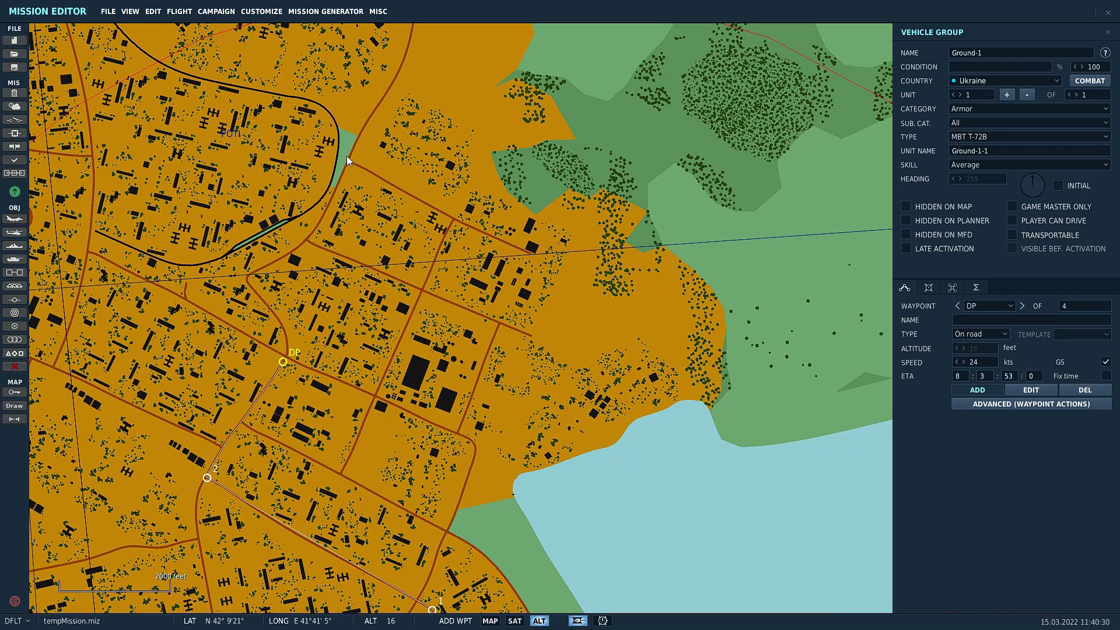
left_click(391, 83)
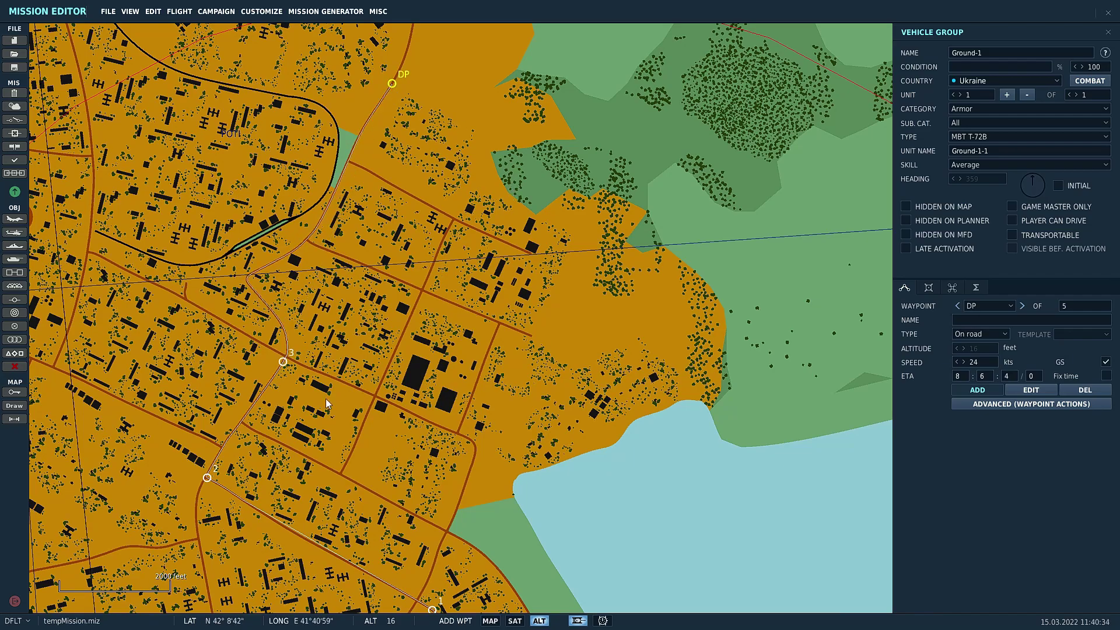
scroll(512, 559, "down", 1)
right_click_drag(513, 559, 478, 413)
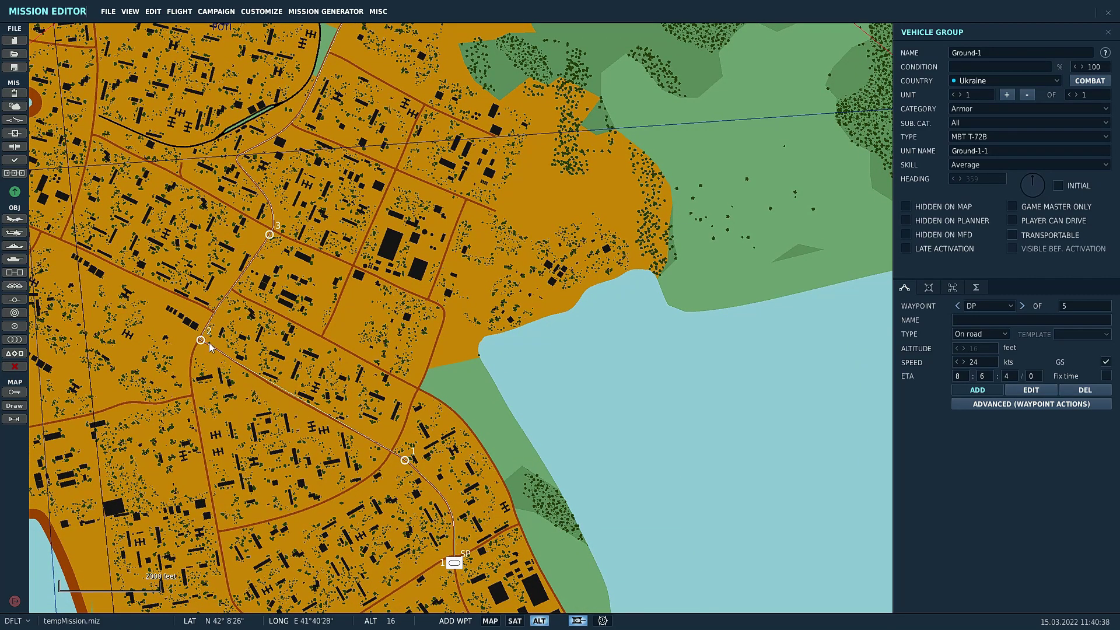
right_click_drag(365, 87, 256, 289)
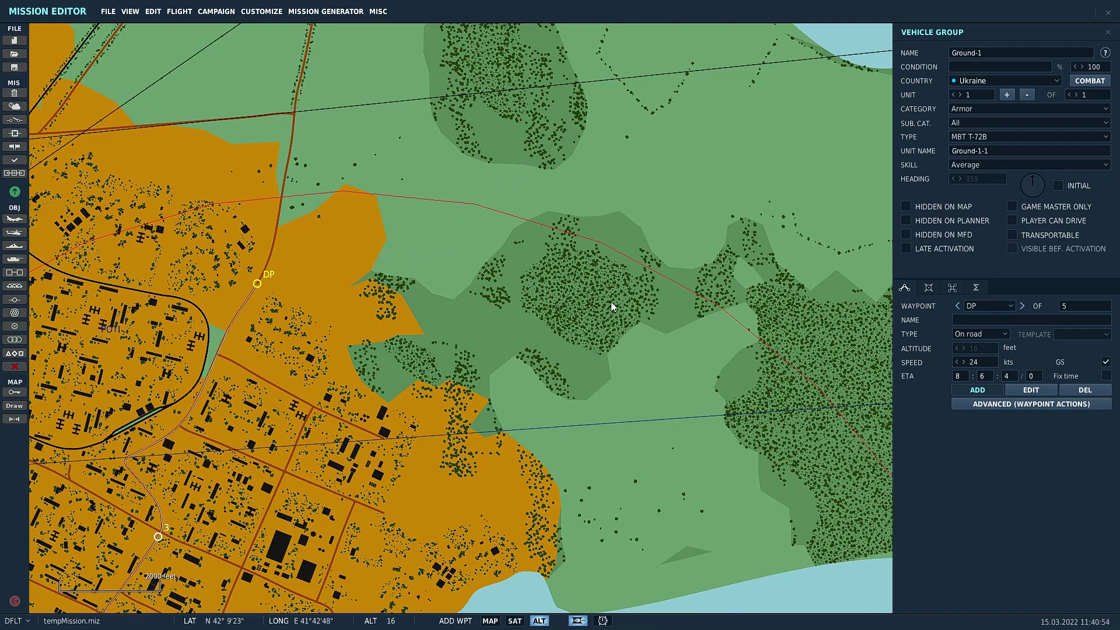
Add a waypoint just north of waypoint 4, set its type to Off road, and move it into the open field to the east
left_click(273, 241)
left_click(973, 336)
left_click(970, 347)
left_click(274, 242)
left_click(1082, 390)
left_click(1019, 390)
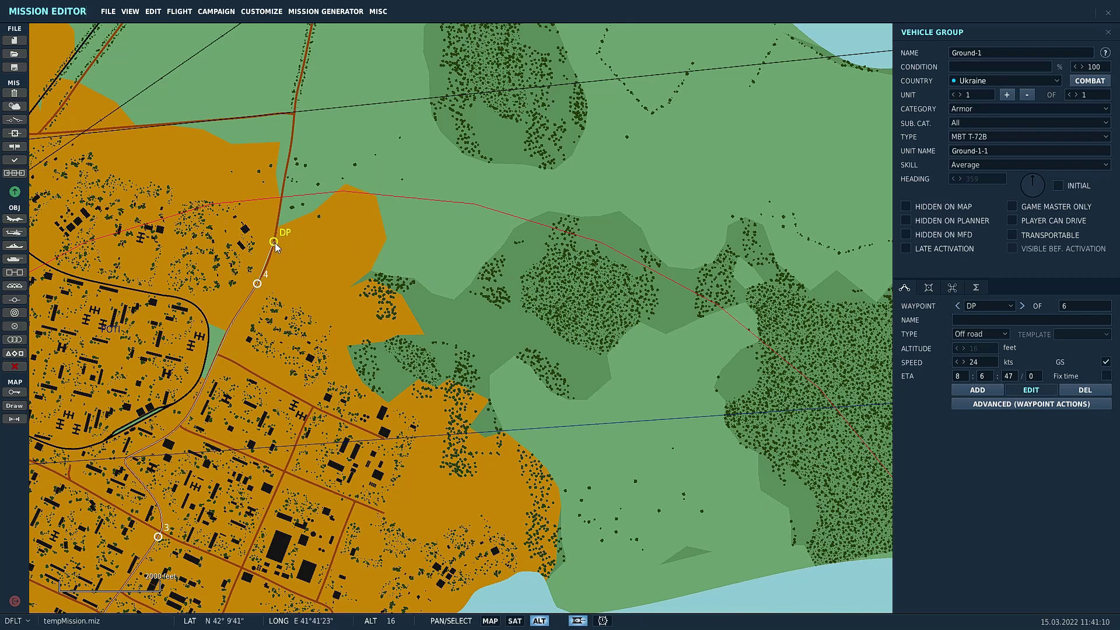
left_click_drag(311, 240, 473, 220)
Add a final Off road waypoint in the wooded patch northeast of waypoint 5 and check the route there
left_click(977, 390)
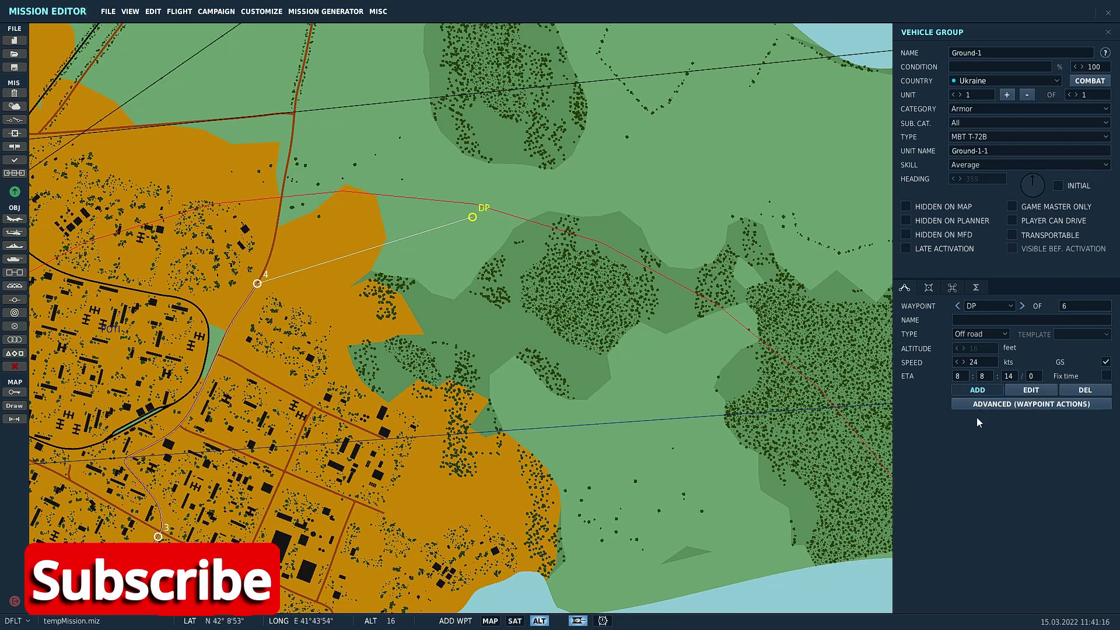
left_click(522, 126)
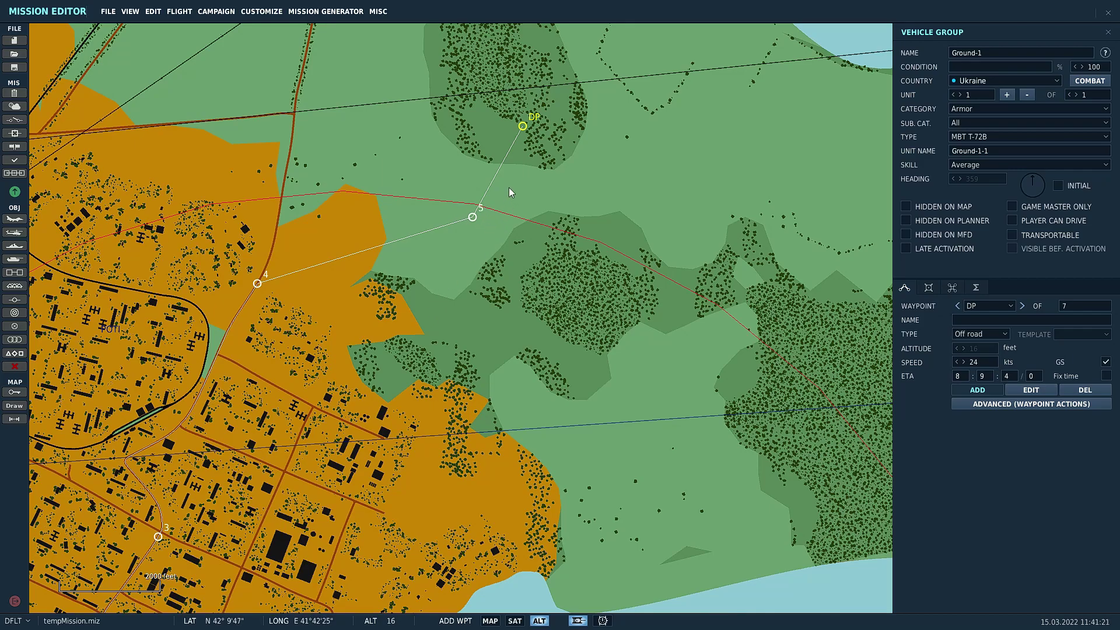
scroll(486, 211, "up", 5)
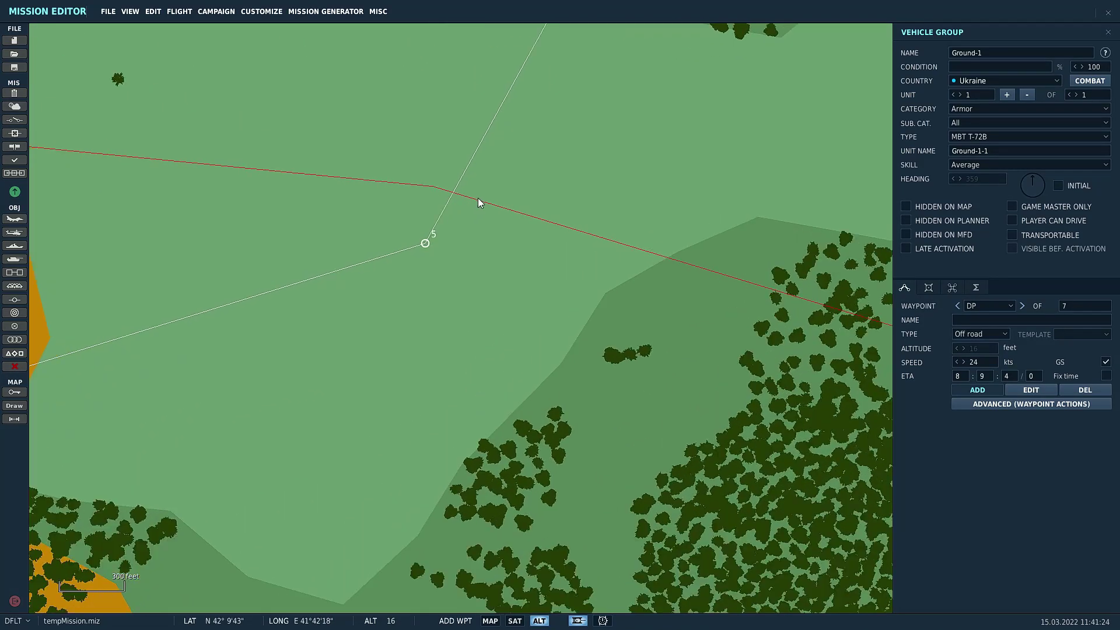
scroll(444, 192, "down", 5)
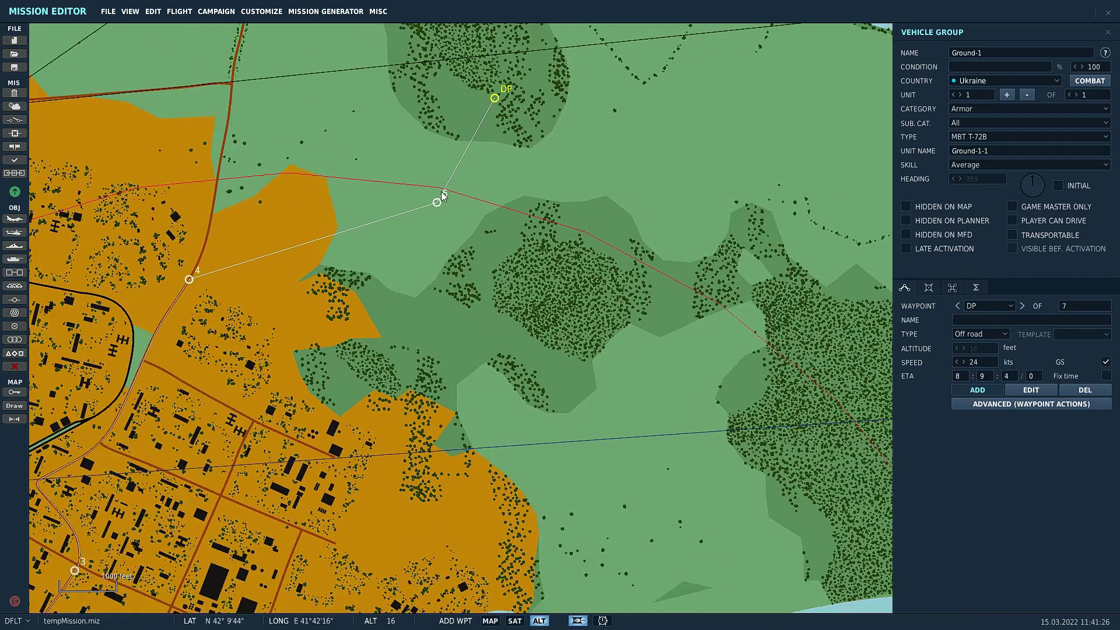
scroll(461, 200, "down", 2)
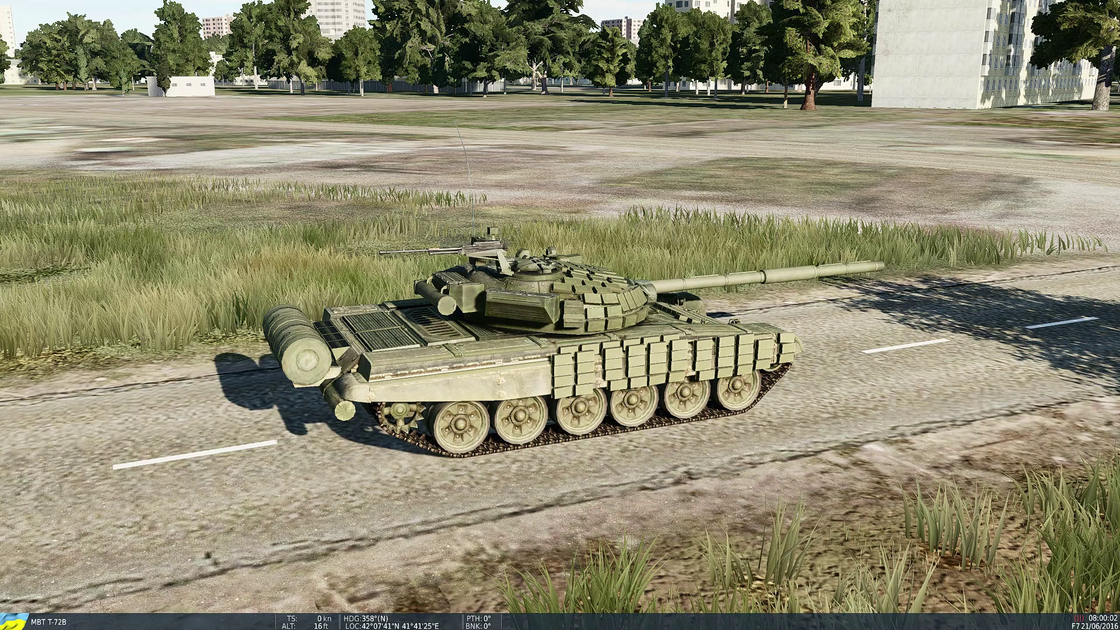
Resume the paused mission to watch the T-72B on the road
key("Pause")
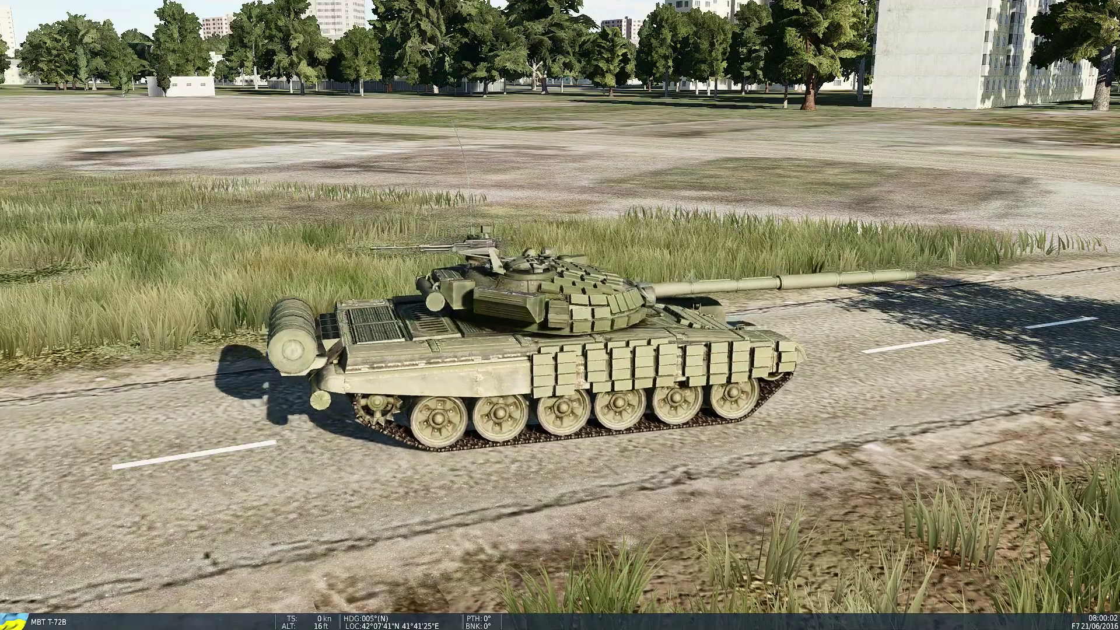